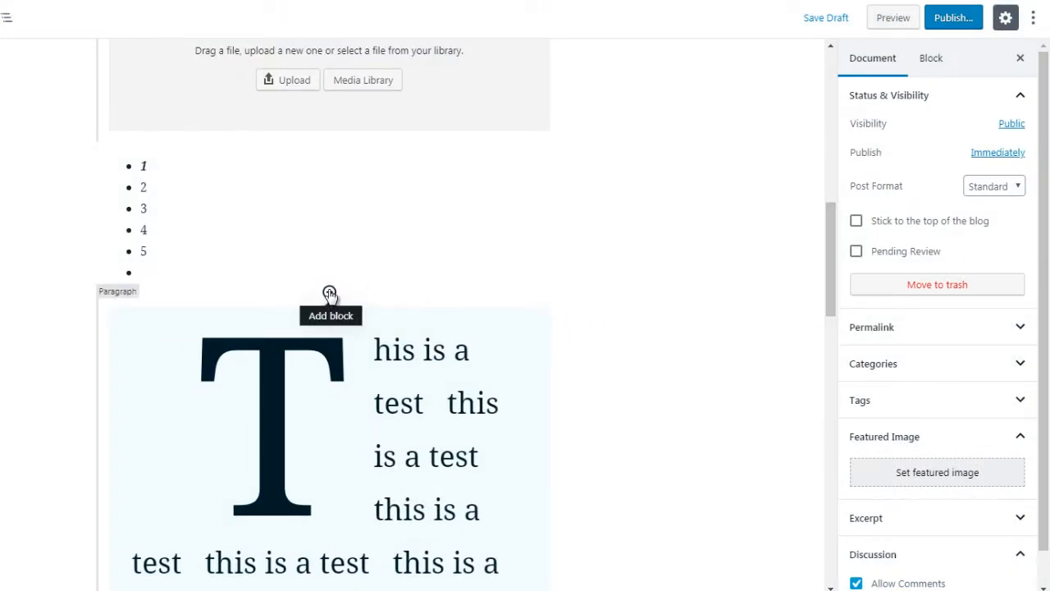
Insert an empty Code block from the Formatting category between the numbered bullet list and the drop-cap paragraph
{"action": "left_click", "coordinate": [329, 292]}
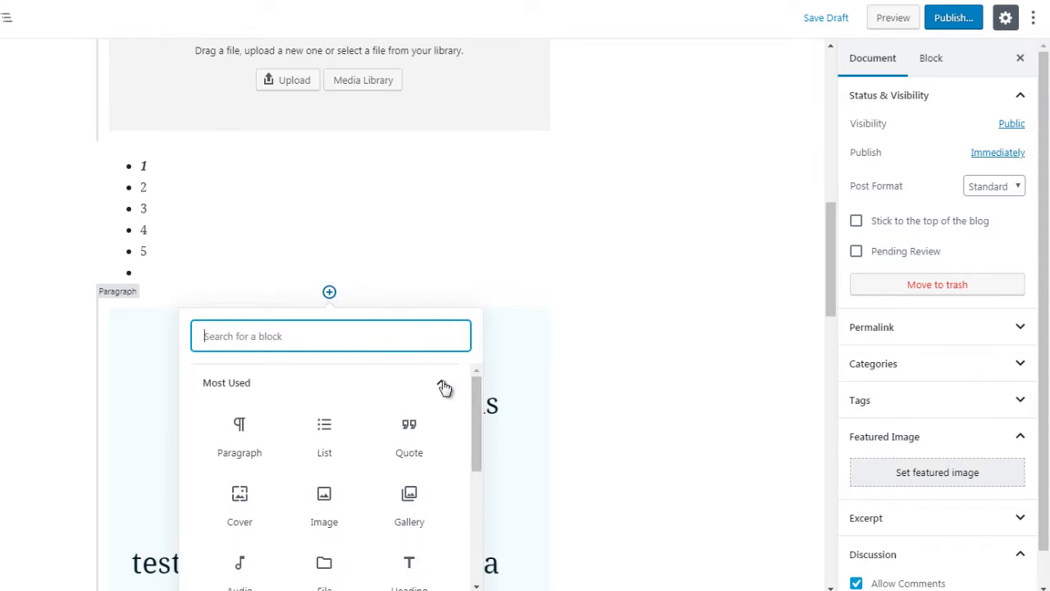
{"action": "left_click", "coordinate": [444, 388]}
{"action": "scroll", "coordinate": [440, 410], "scroll_direction": "down", "scroll_amount": 2}
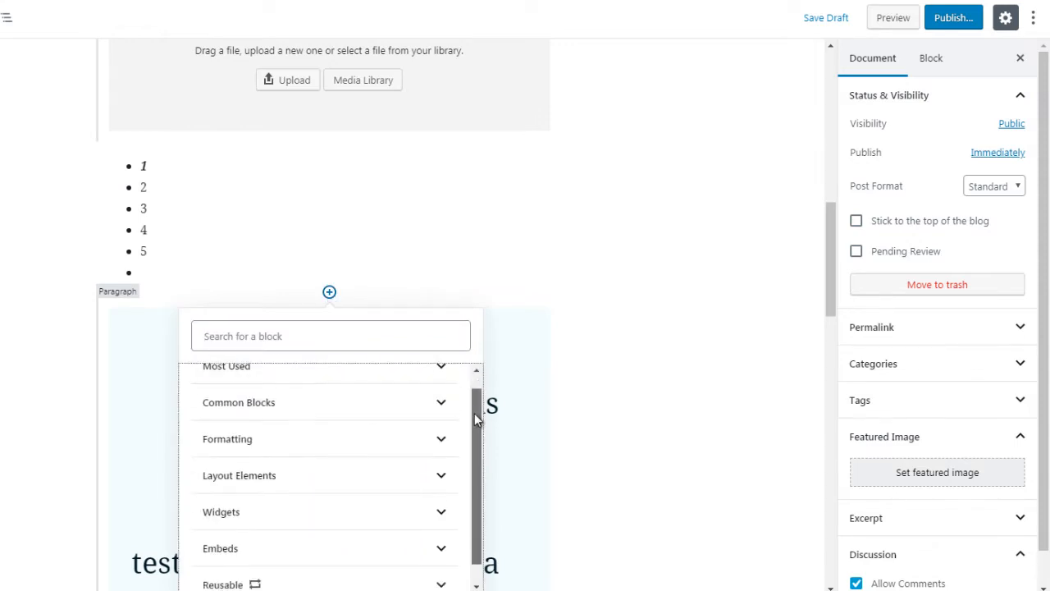
{"action": "left_click", "coordinate": [430, 435]}
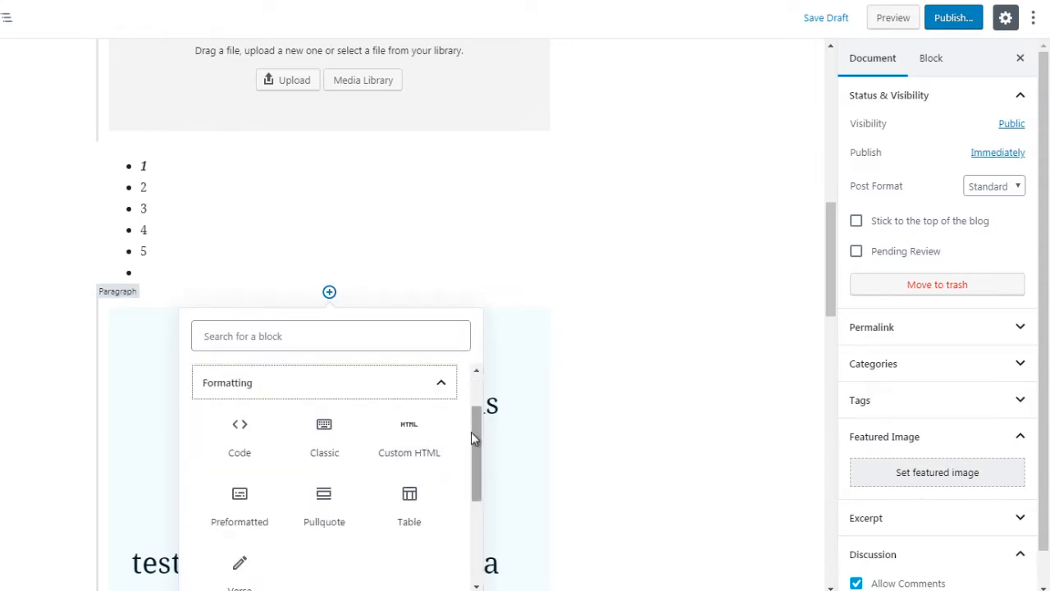
{"action": "left_click_drag", "start_coordinate": [473, 432], "coordinate": [474, 434]}
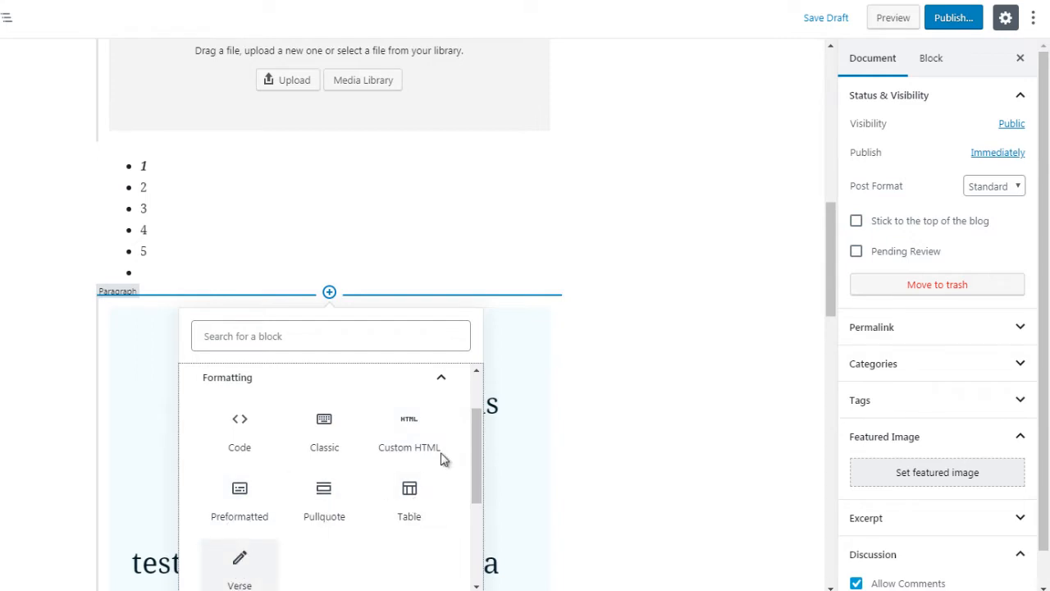
{"action": "scroll", "coordinate": [474, 452], "scroll_direction": "down", "scroll_amount": 1}
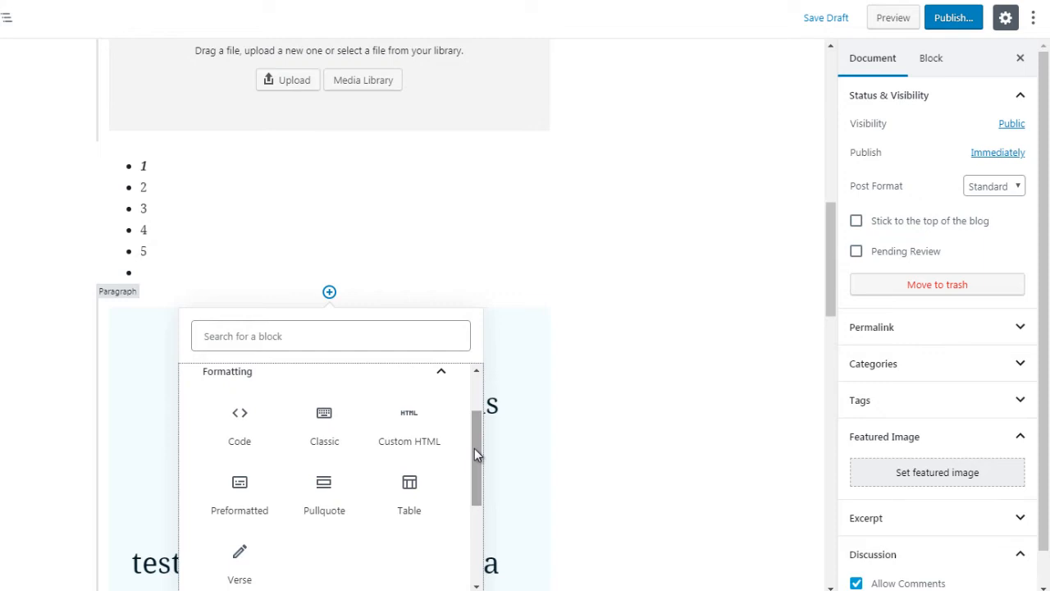
{"action": "left_click", "coordinate": [251, 435]}
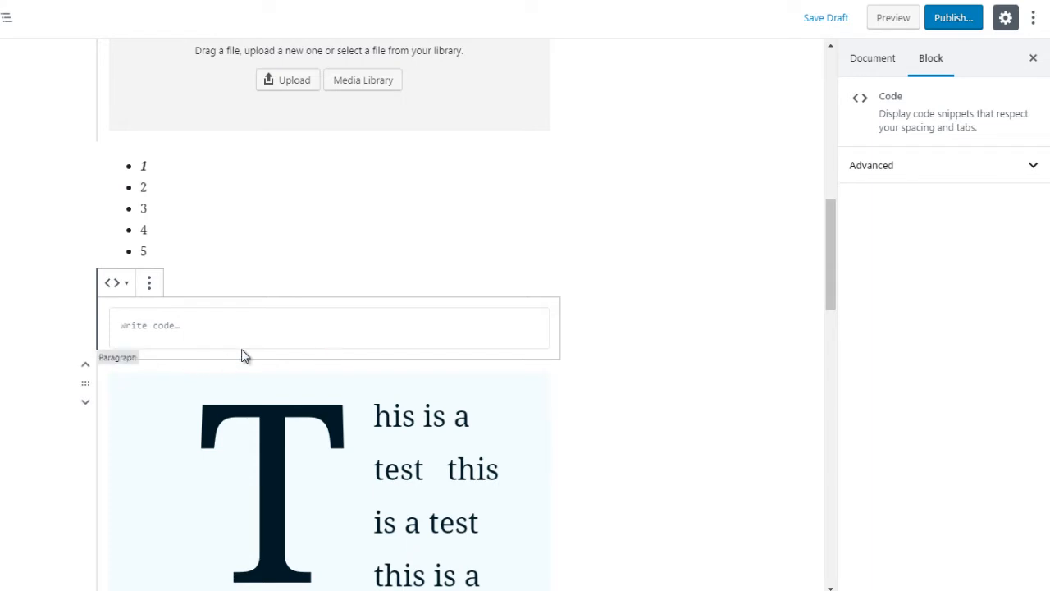
{"action": "left_click", "coordinate": [618, 289]}
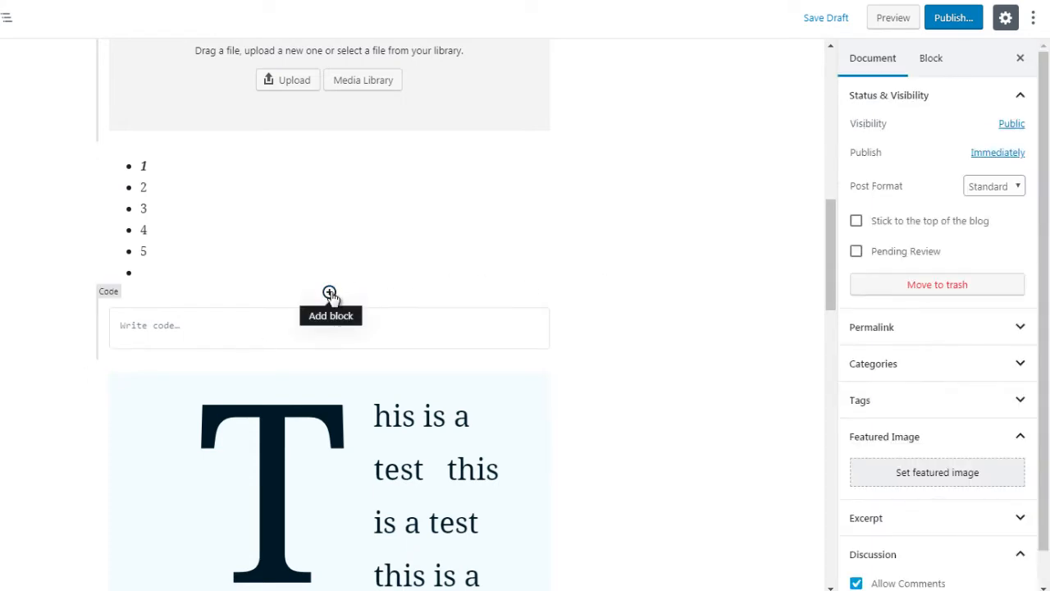
Insert a Custom HTML block from the Formatting category directly above the Code block
{"action": "left_click", "coordinate": [329, 292]}
{"action": "left_click", "coordinate": [425, 388]}
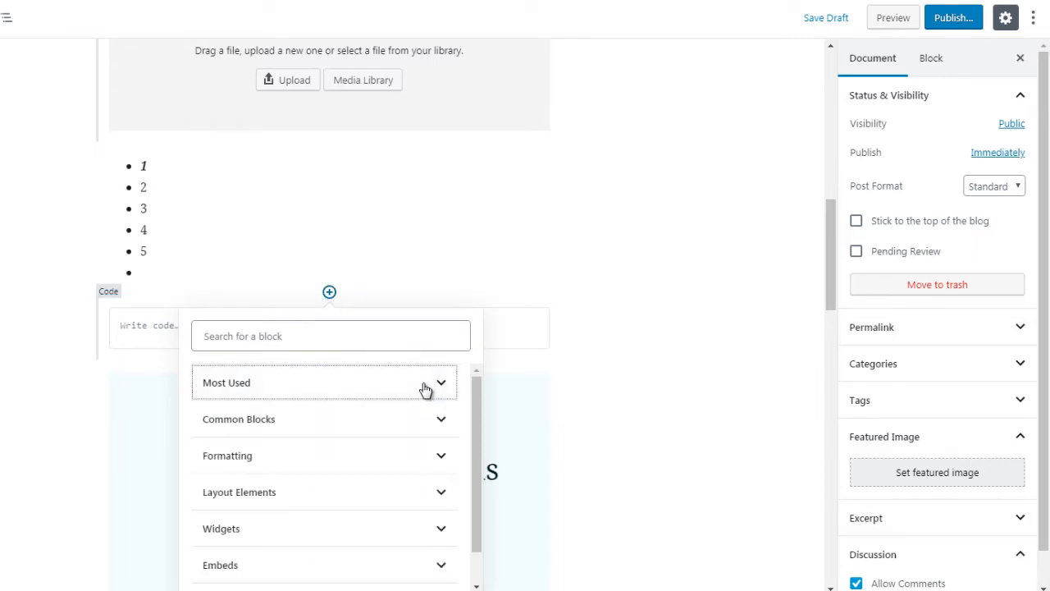
{"action": "left_click", "coordinate": [410, 456]}
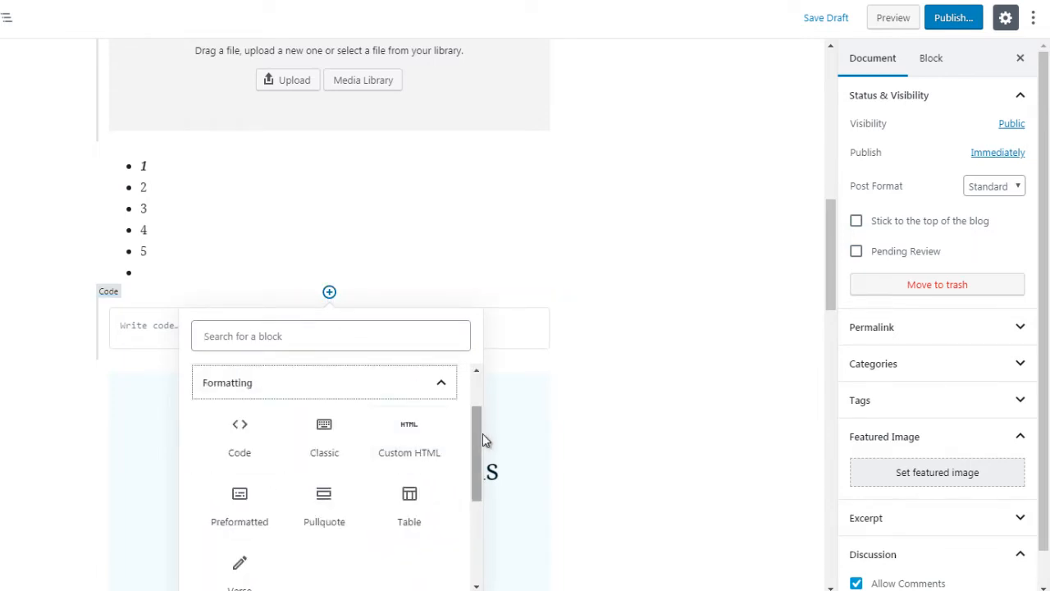
{"action": "left_click_drag", "start_coordinate": [475, 439], "coordinate": [475, 443]}
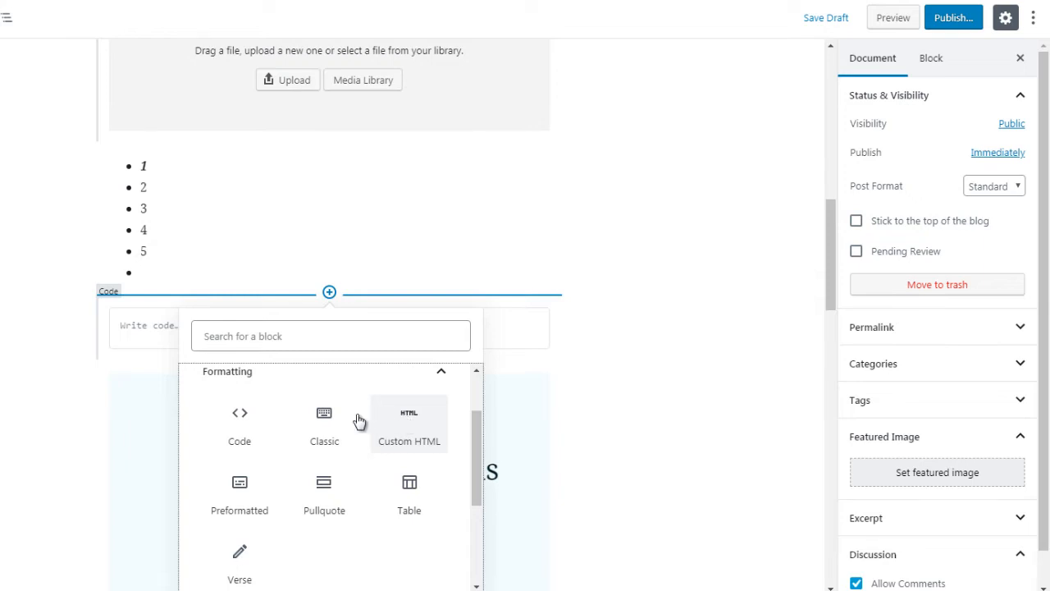
{"action": "left_click", "coordinate": [417, 431]}
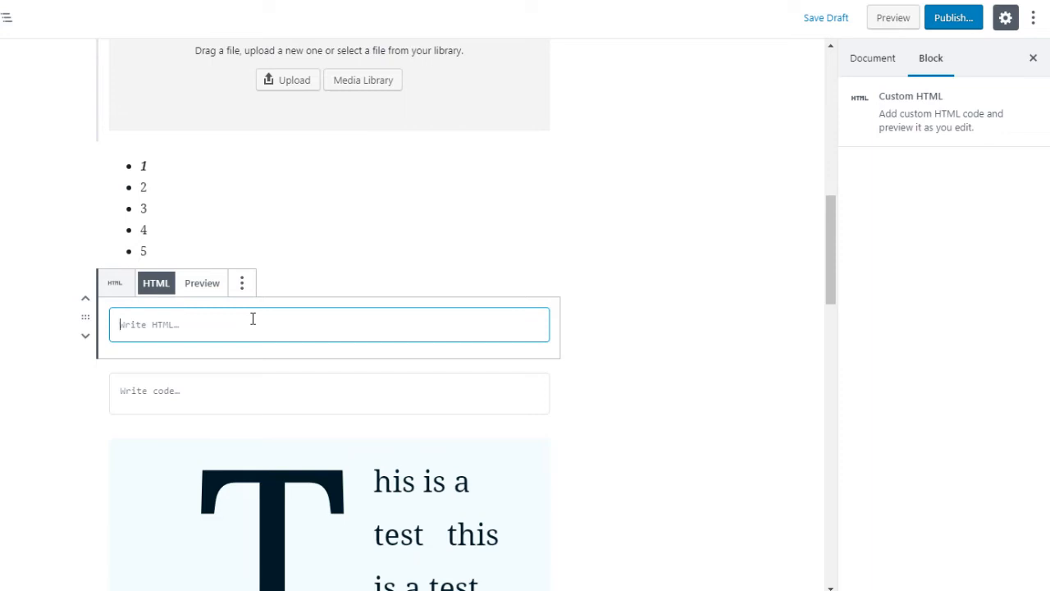
{"action": "type", "text": "<"}
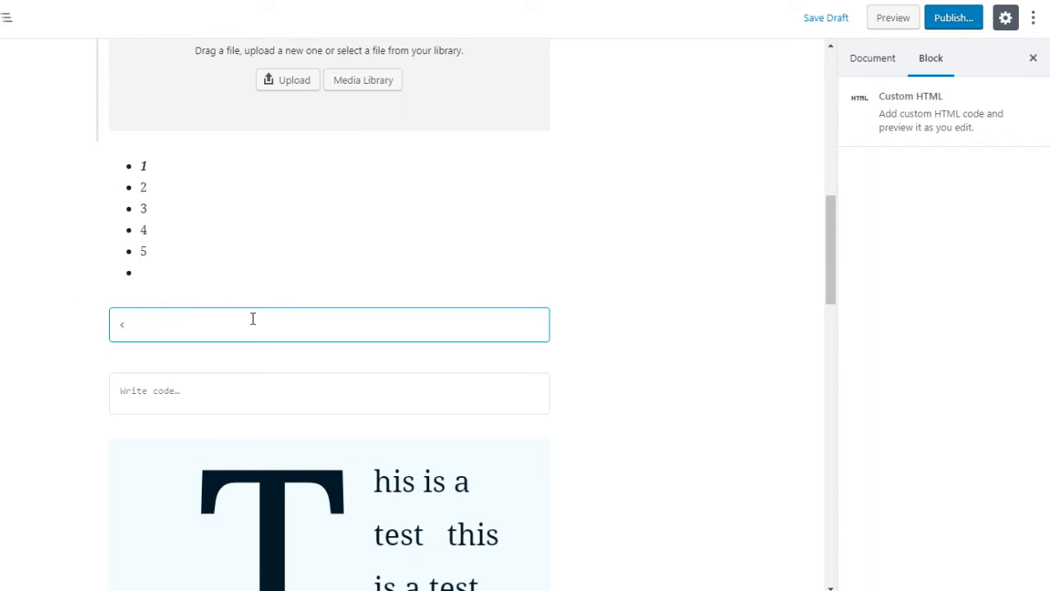
{"action": "type", "text": "a href=http://google.com\"><"}
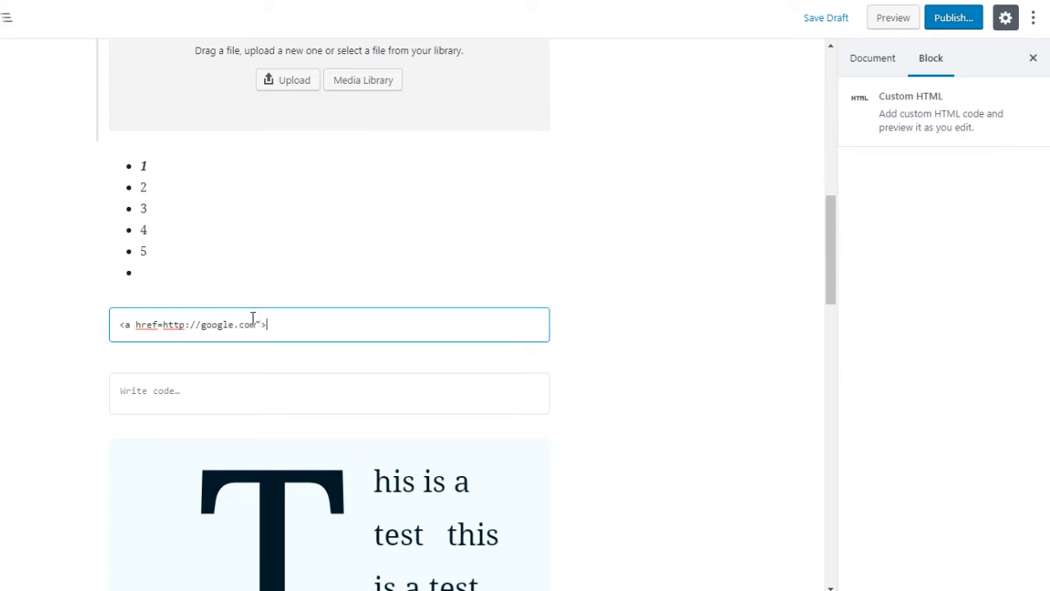
{"action": "type", "text": "google"}
{"action": "key", "text": "BackSpace"}
{"action": "key", "text": "BackSpace"}
{"action": "key", "text": "BackSpace"}
{"action": "key", "text": "BackSpace"}
{"action": "key", "text": "BackSpace"}
{"action": "key", "text": "BackSpace"}
{"action": "key", "text": "BackSpace"}
{"action": "type", "text": "google</a>"}
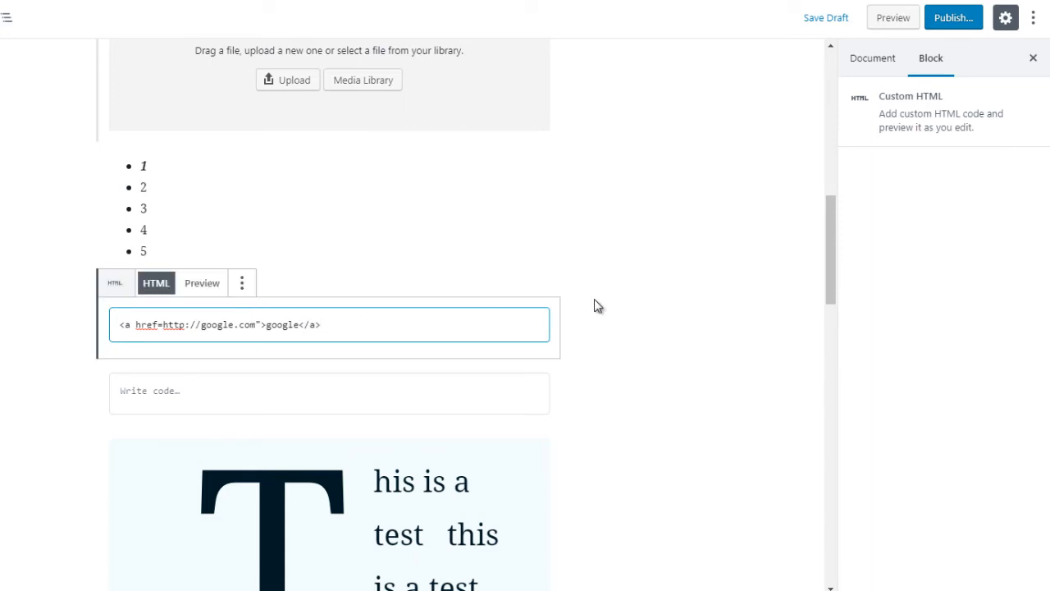
{"action": "left_click", "coordinate": [204, 285]}
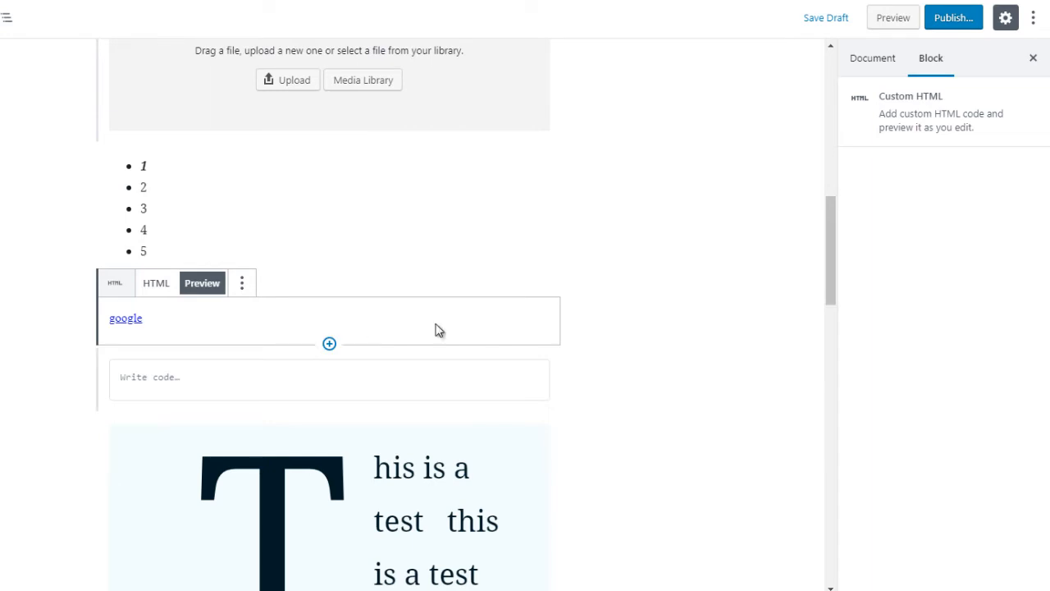
Insert a Classic block from the Formatting category between the google link and the Code block
{"action": "mouse_move", "coordinate": [325, 355]}
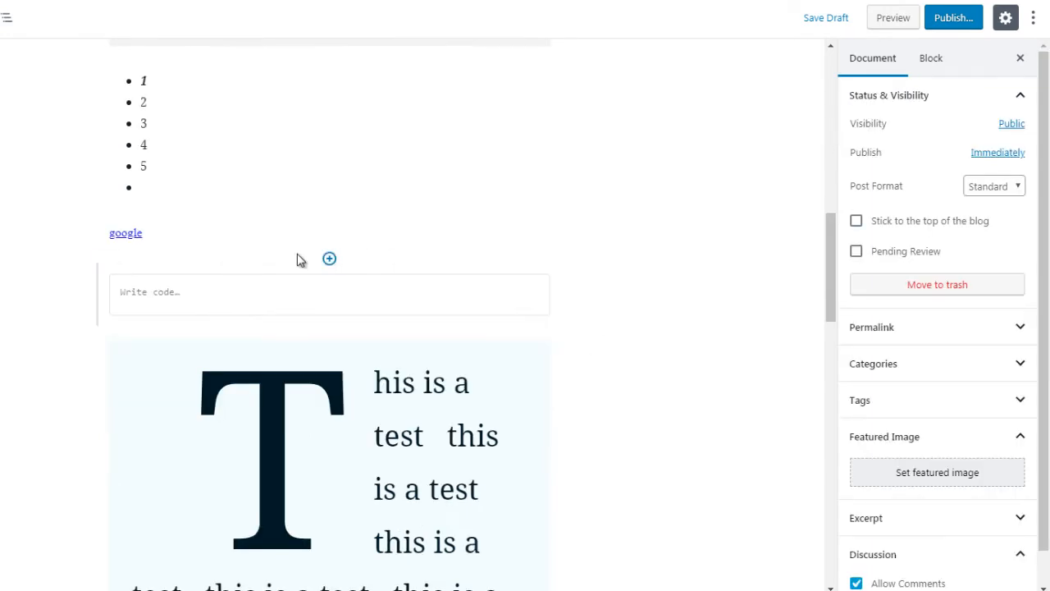
{"action": "left_click", "coordinate": [329, 259]}
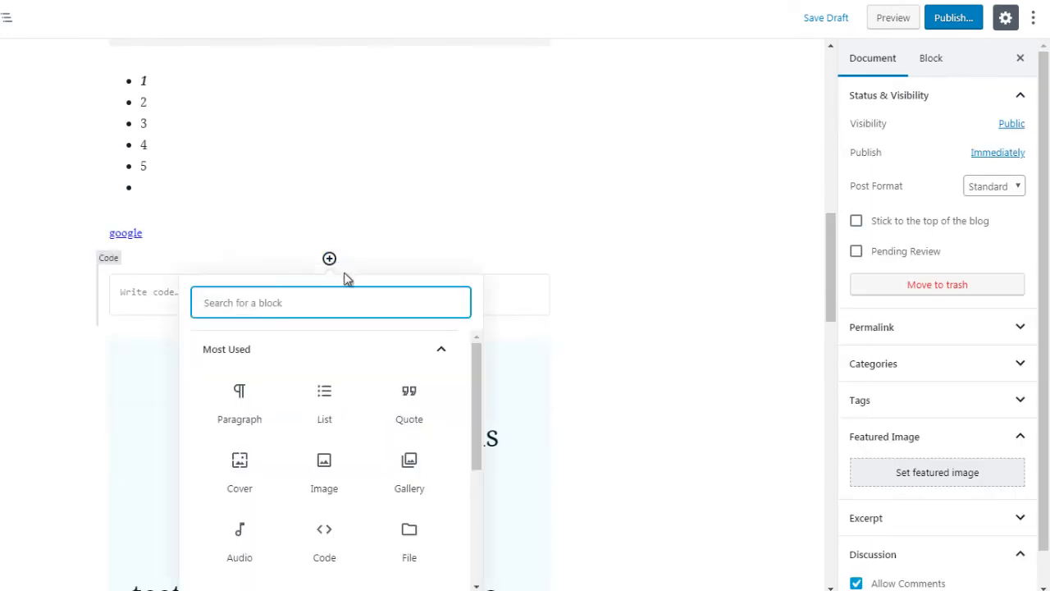
{"action": "left_click", "coordinate": [448, 353]}
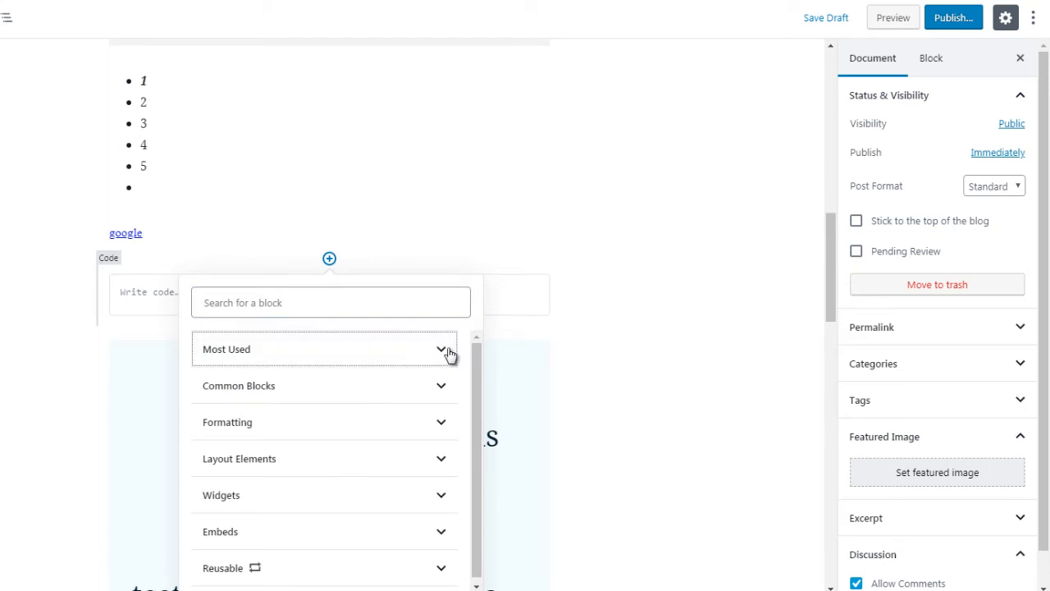
{"action": "left_click", "coordinate": [435, 422]}
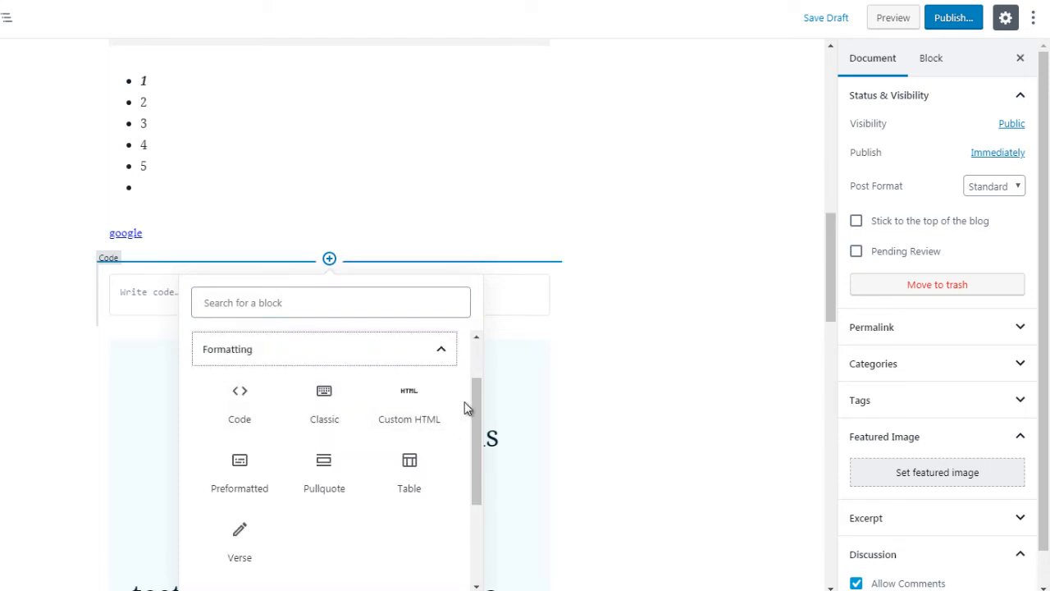
{"action": "left_click", "coordinate": [324, 398]}
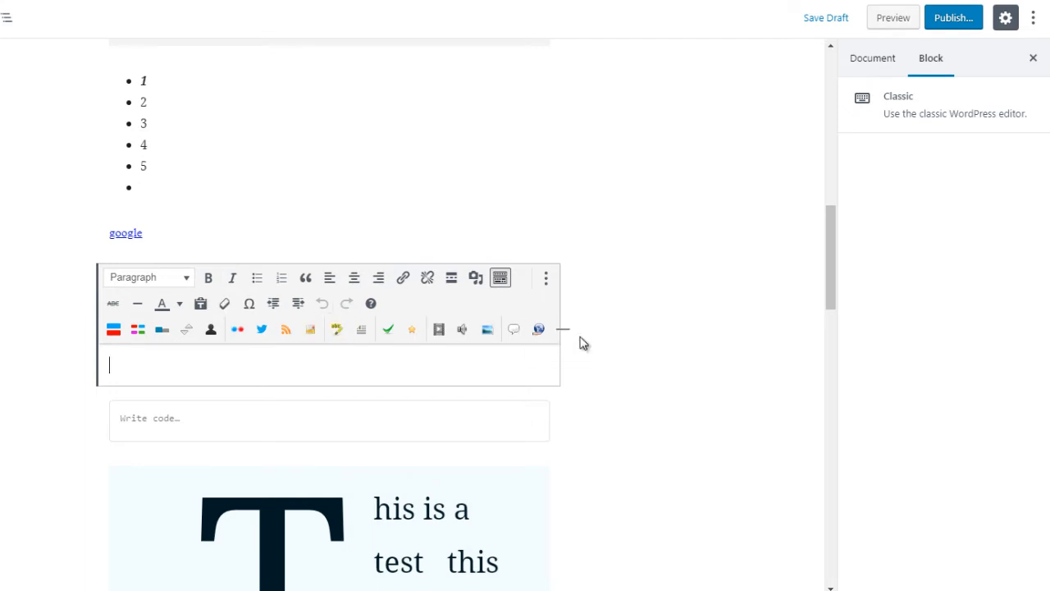
Insert a Preformatted block below the Classic block and enter the text "hello" in it
{"action": "mouse_move", "coordinate": [313, 399]}
{"action": "left_click", "coordinate": [329, 385]}
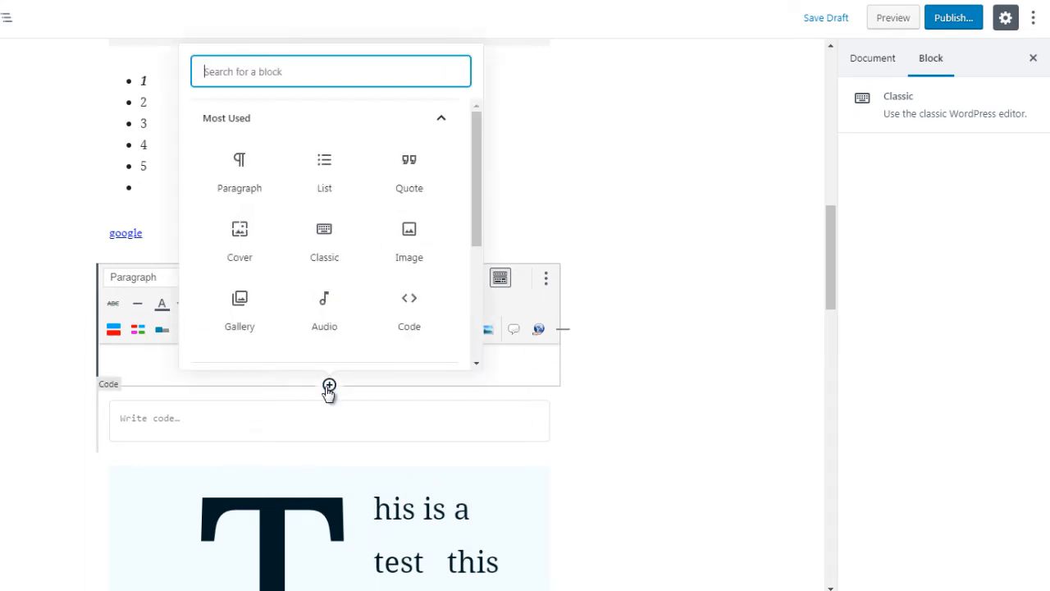
{"action": "left_click", "coordinate": [403, 122]}
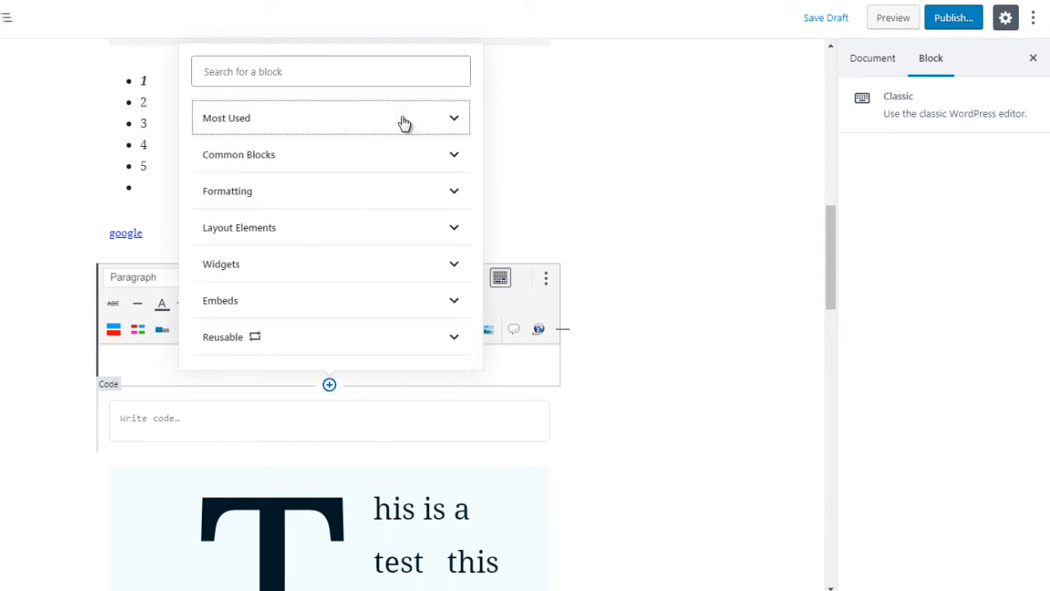
{"action": "left_click", "coordinate": [385, 191]}
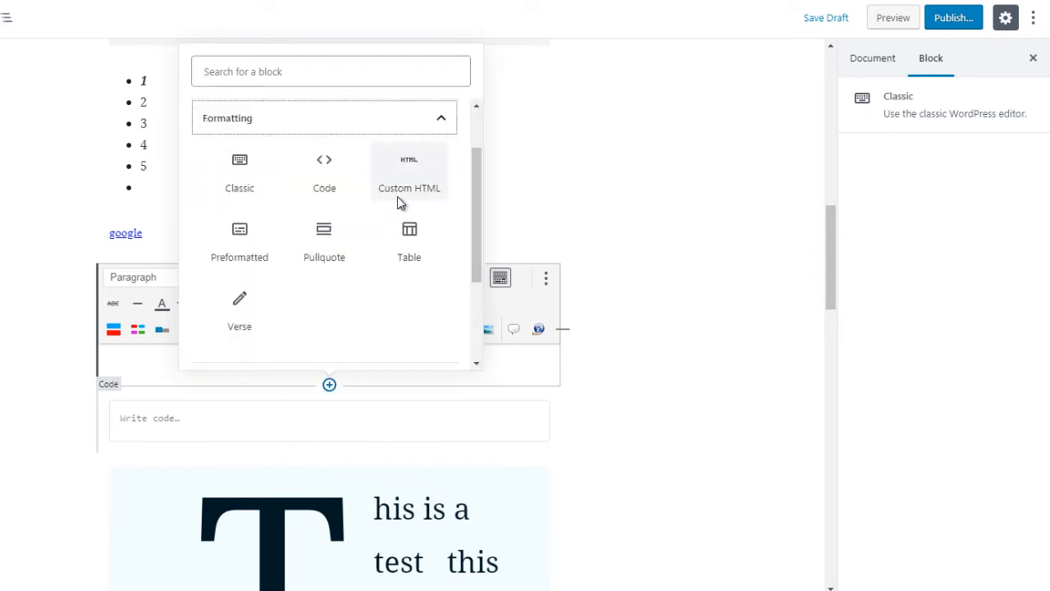
{"action": "left_click", "coordinate": [235, 245]}
{"action": "type", "text": "hello"}
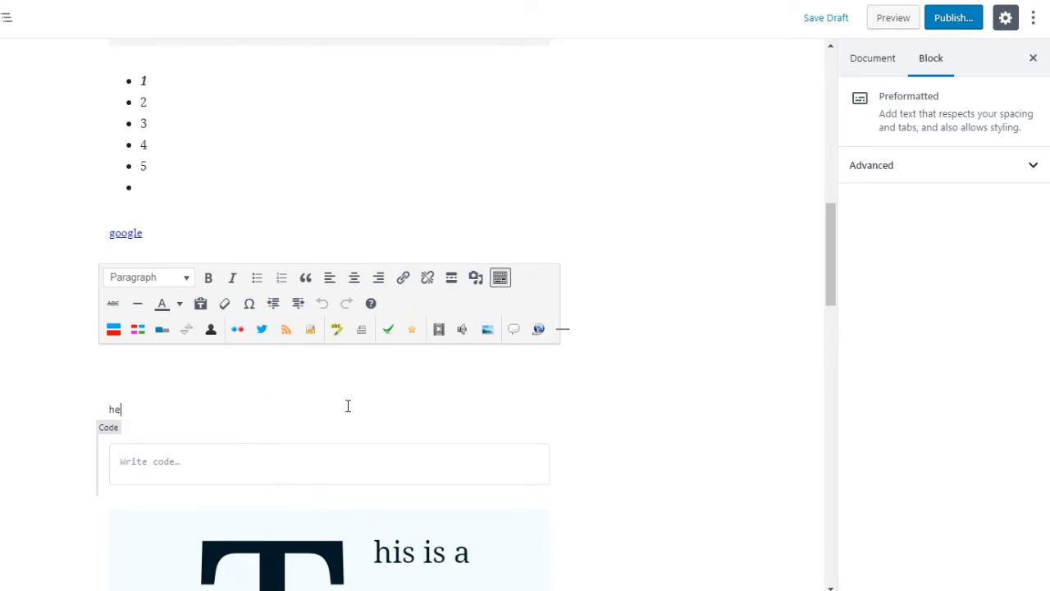
{"action": "key", "text": "ctrl+a"}
{"action": "key", "text": "ctrl+a"}
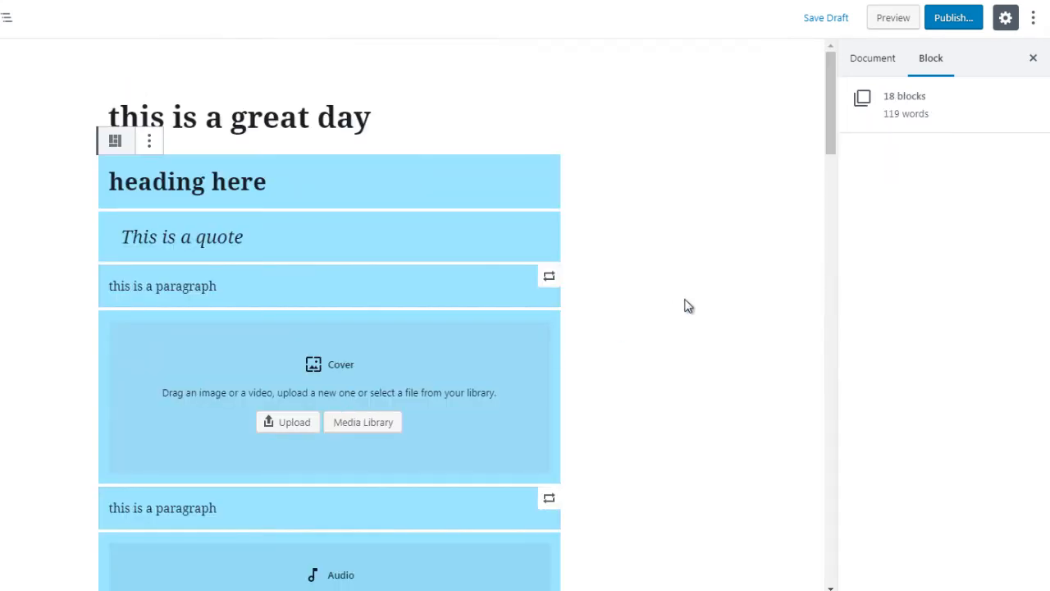
{"action": "left_click", "coordinate": [777, 199]}
{"action": "scroll", "coordinate": [829, 182], "scroll_direction": "down", "scroll_amount": 12}
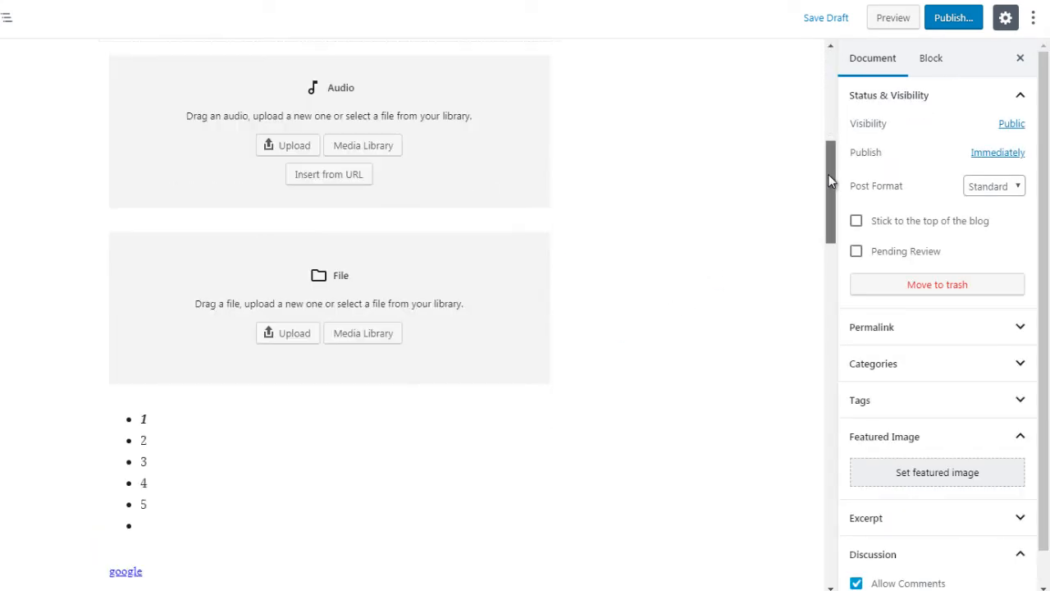
{"action": "scroll", "coordinate": [839, 270], "scroll_direction": "up", "scroll_amount": 1}
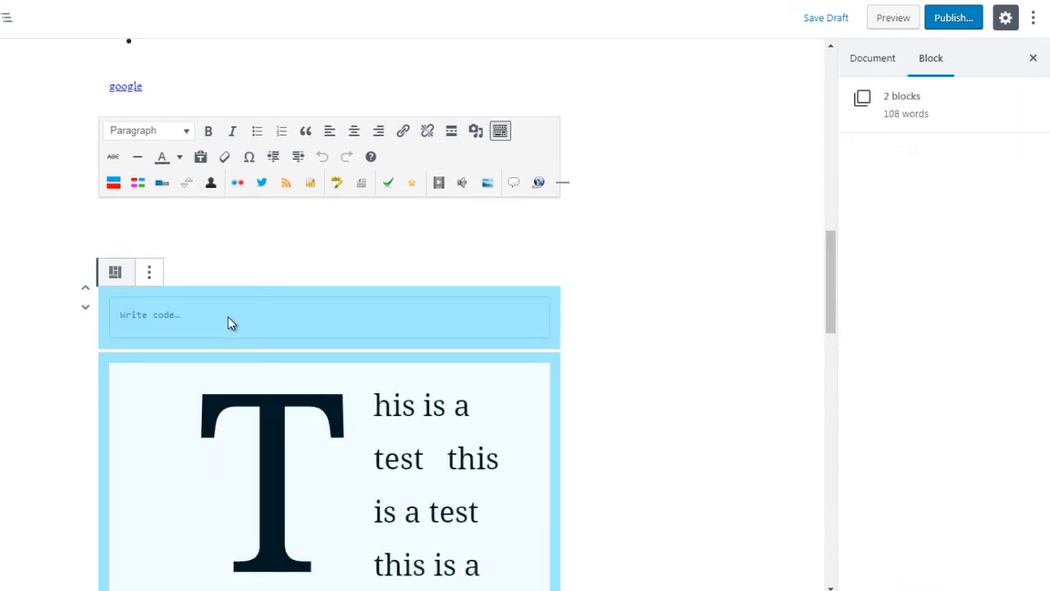
{"action": "key", "text": "shift+Down"}
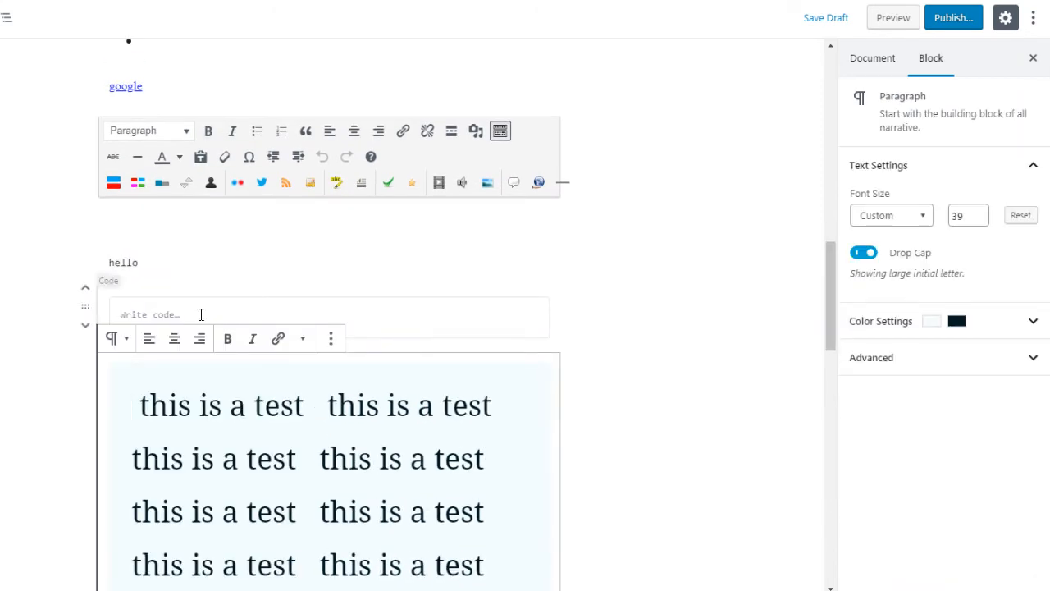
{"action": "left_click", "coordinate": [201, 314]}
{"action": "left_click", "coordinate": [626, 296]}
{"action": "left_click", "coordinate": [317, 313]}
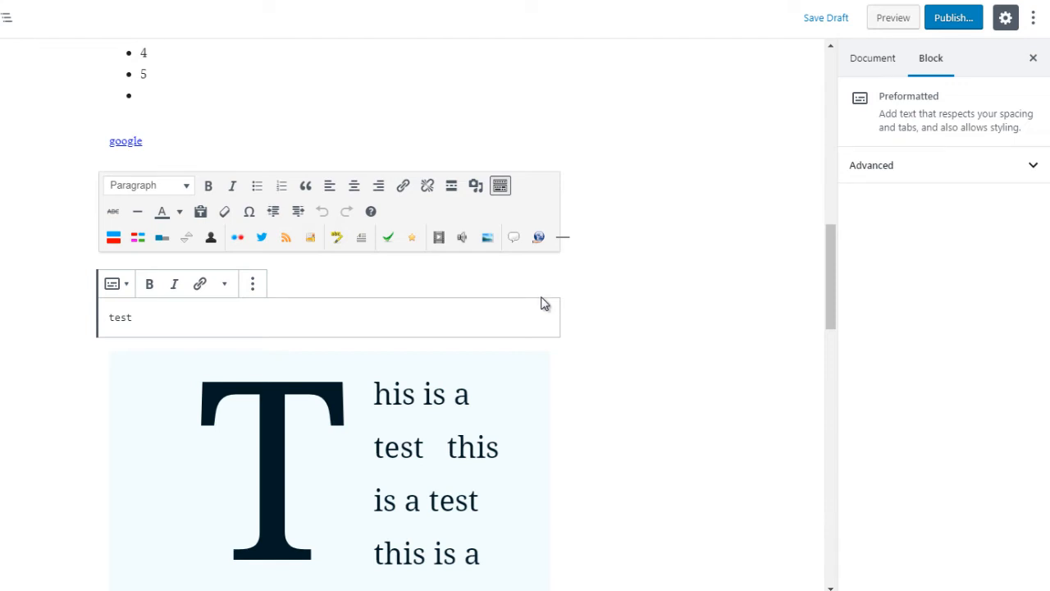
Insert a Table block from the Formatting category between the preformatted "test" text and the drop-cap paragraph
{"action": "left_click", "coordinate": [591, 310]}
{"action": "mouse_move", "coordinate": [331, 339]}
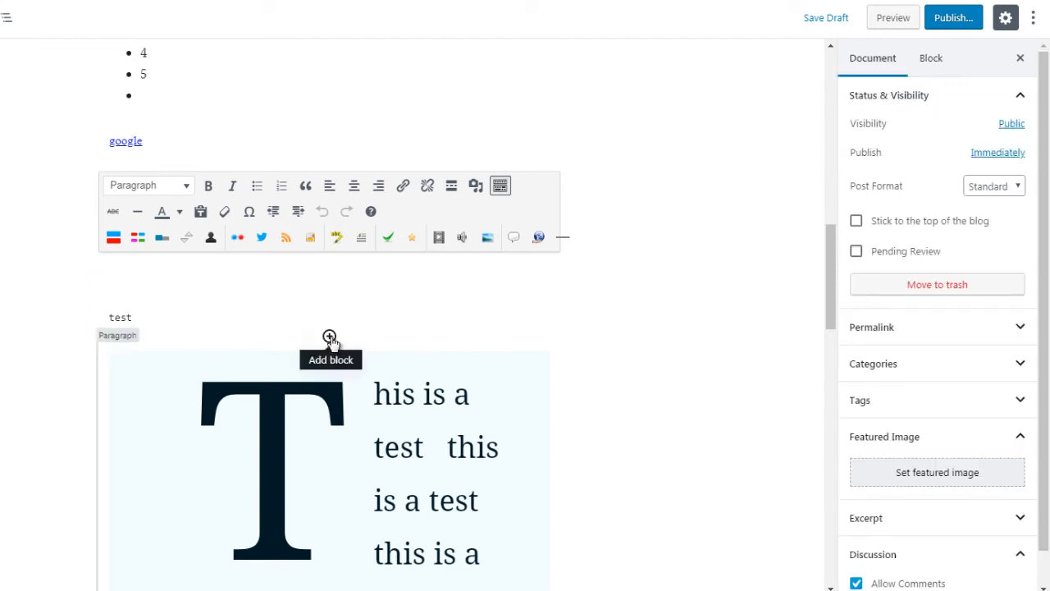
{"action": "left_click", "coordinate": [329, 337]}
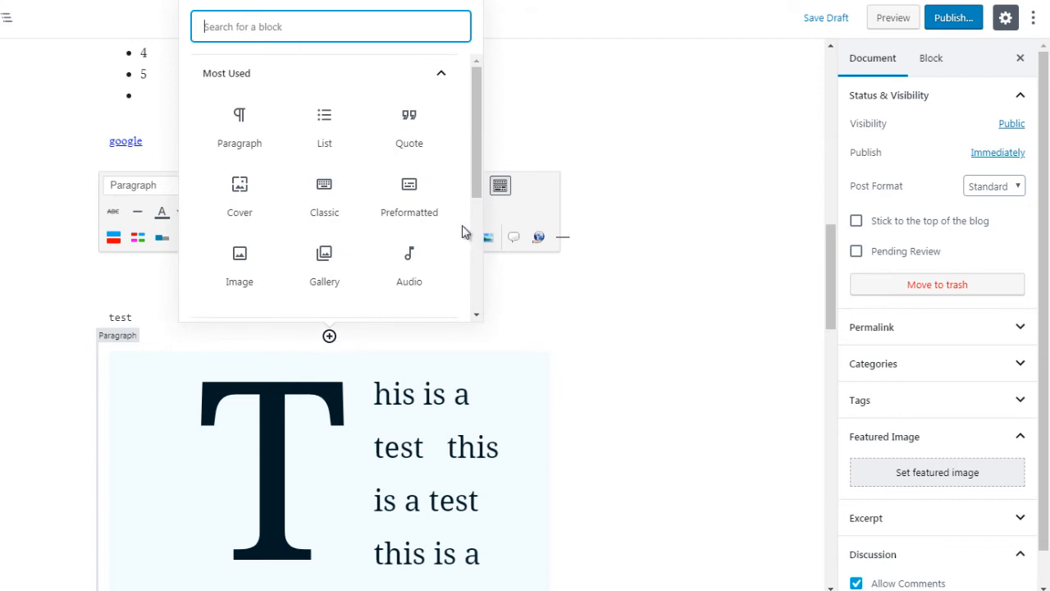
{"action": "left_click", "coordinate": [379, 82]}
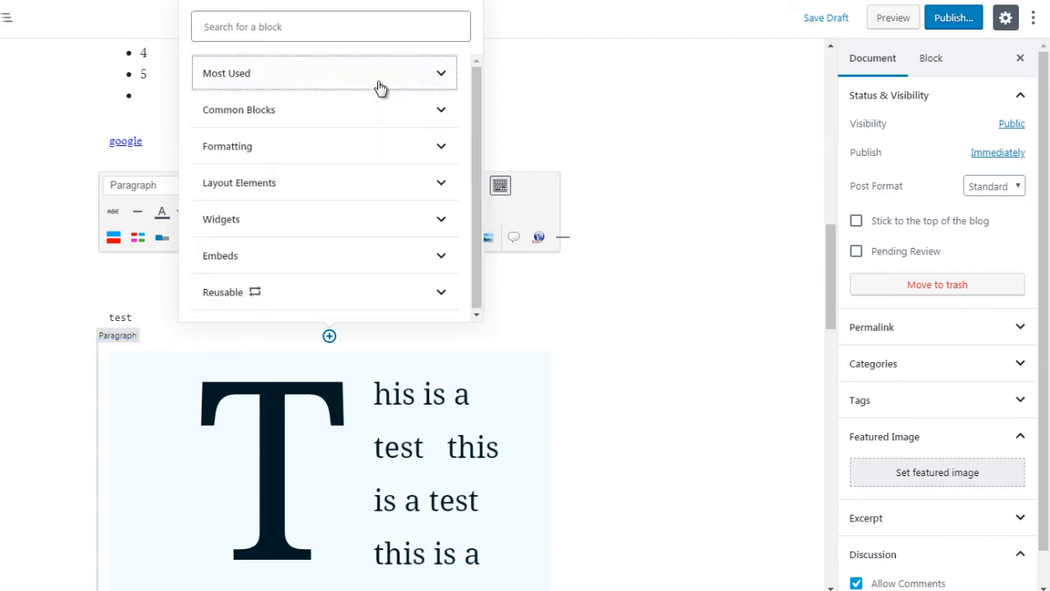
{"action": "left_click", "coordinate": [392, 156]}
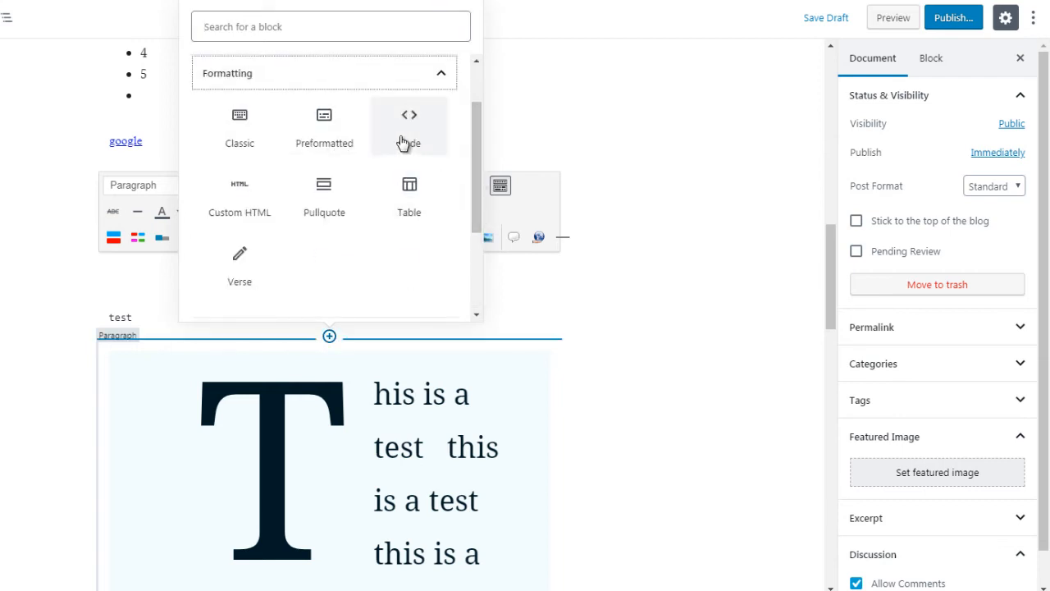
{"action": "left_click", "coordinate": [409, 200]}
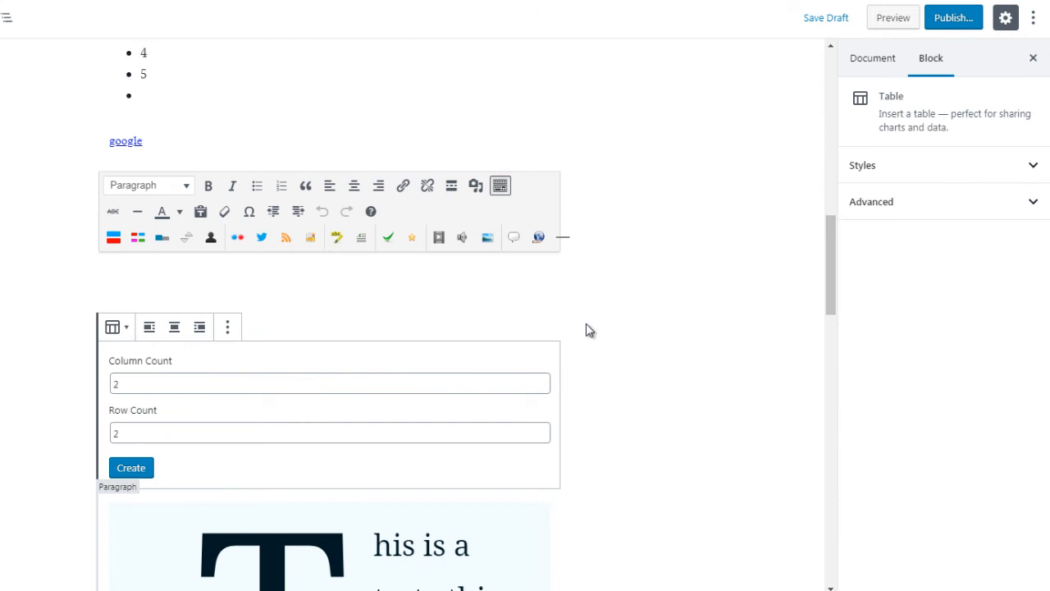
Create the table with a column count of 3 and a row count of 5
{"action": "left_click", "coordinate": [117, 384]}
{"action": "double_click", "coordinate": [115, 384]}
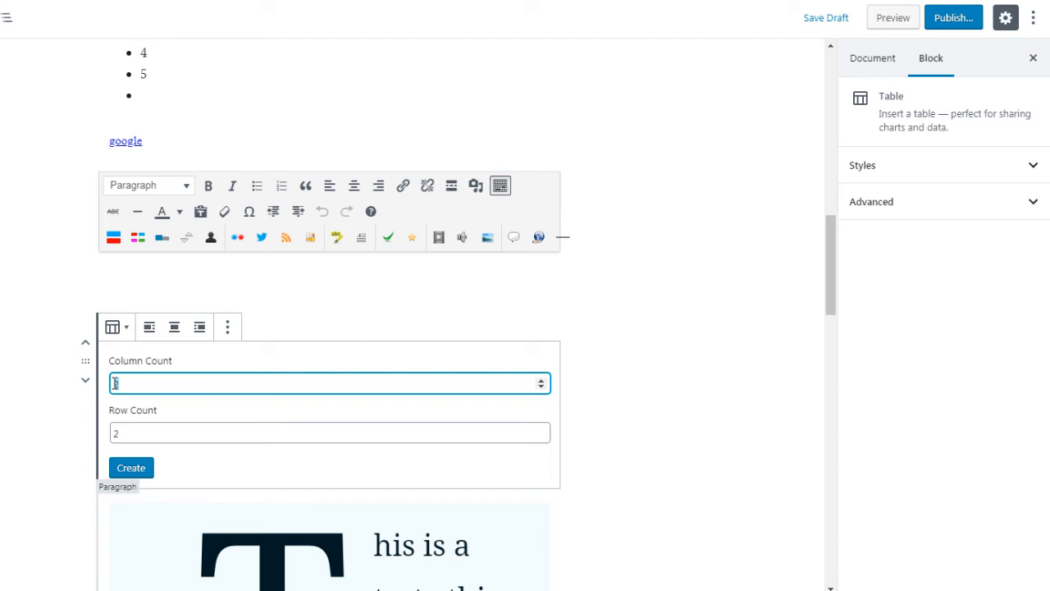
{"action": "type", "text": "3"}
{"action": "double_click", "coordinate": [113, 434]}
{"action": "type", "text": "25"}
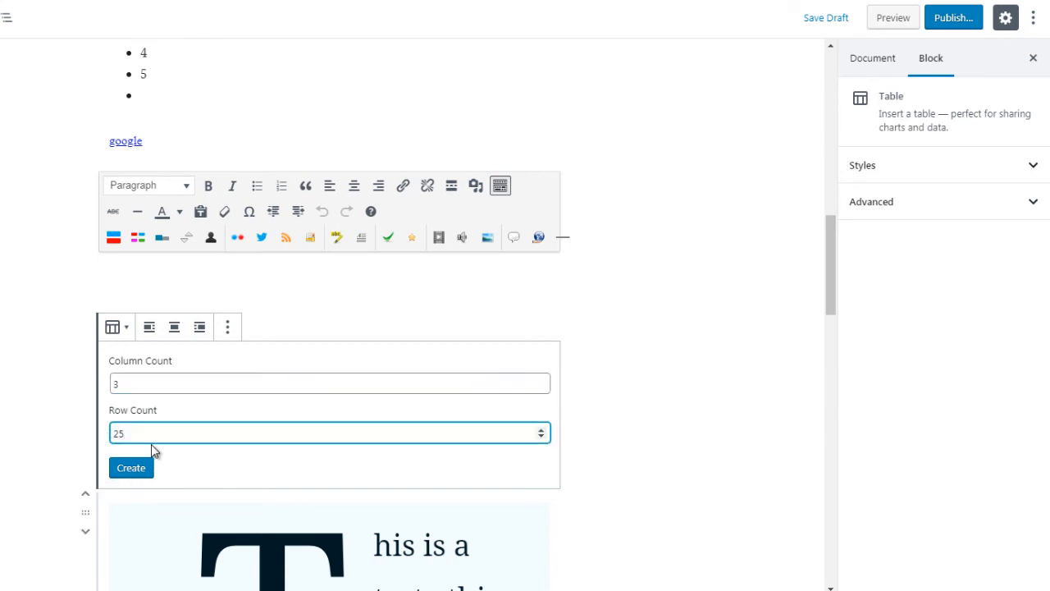
{"action": "key", "text": "BackSpace"}
{"action": "type", "text": "5"}
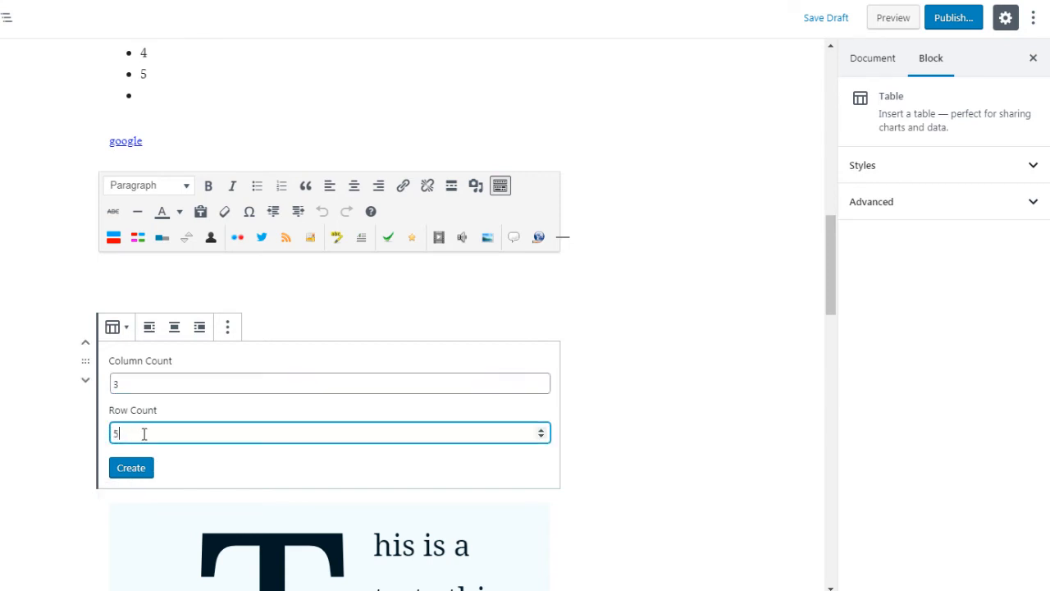
{"action": "left_click", "coordinate": [130, 471]}
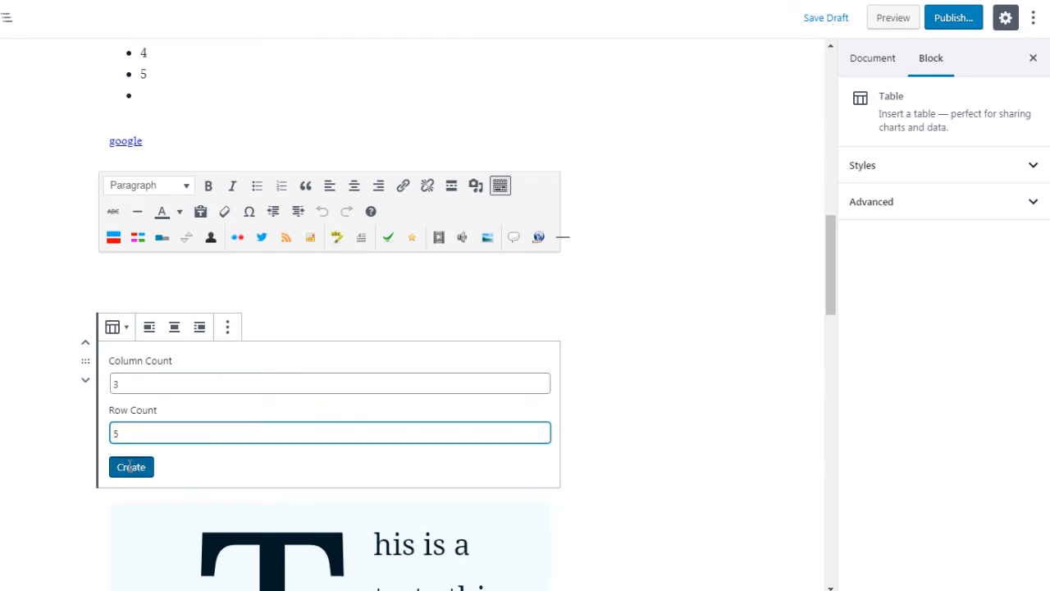
{"action": "left_click", "coordinate": [246, 373]}
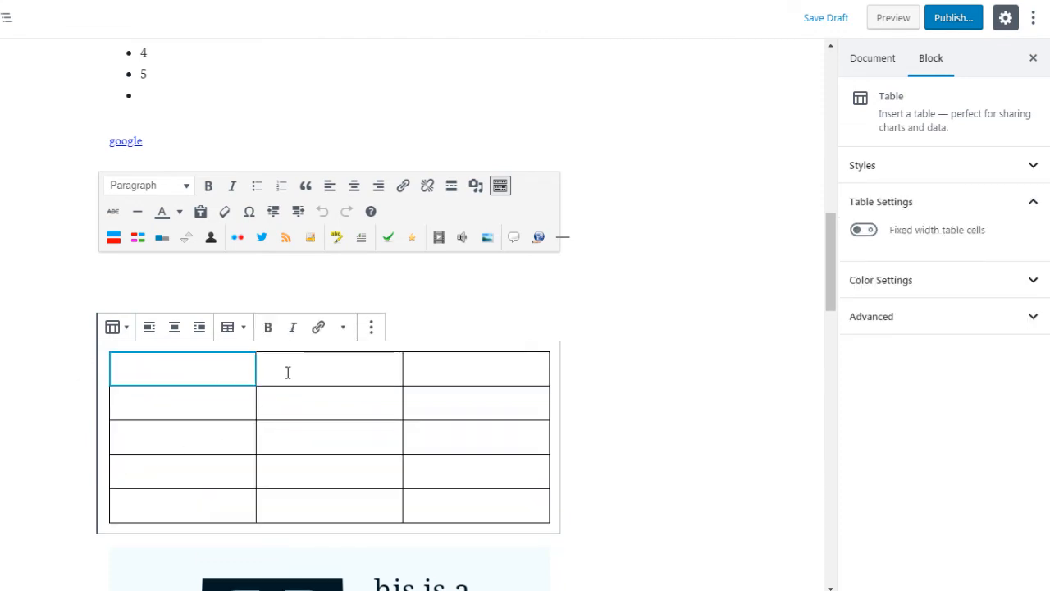
{"action": "left_click", "coordinate": [288, 371]}
{"action": "left_click", "coordinate": [435, 373]}
{"action": "left_click", "coordinate": [438, 411]}
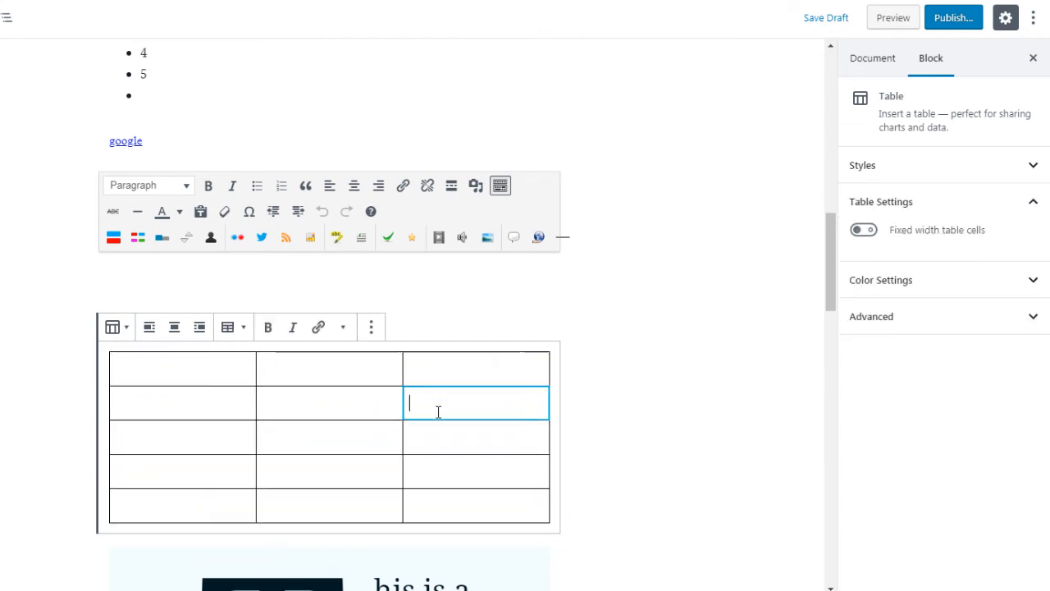
{"action": "left_click", "coordinate": [321, 401]}
{"action": "left_click", "coordinate": [201, 395]}
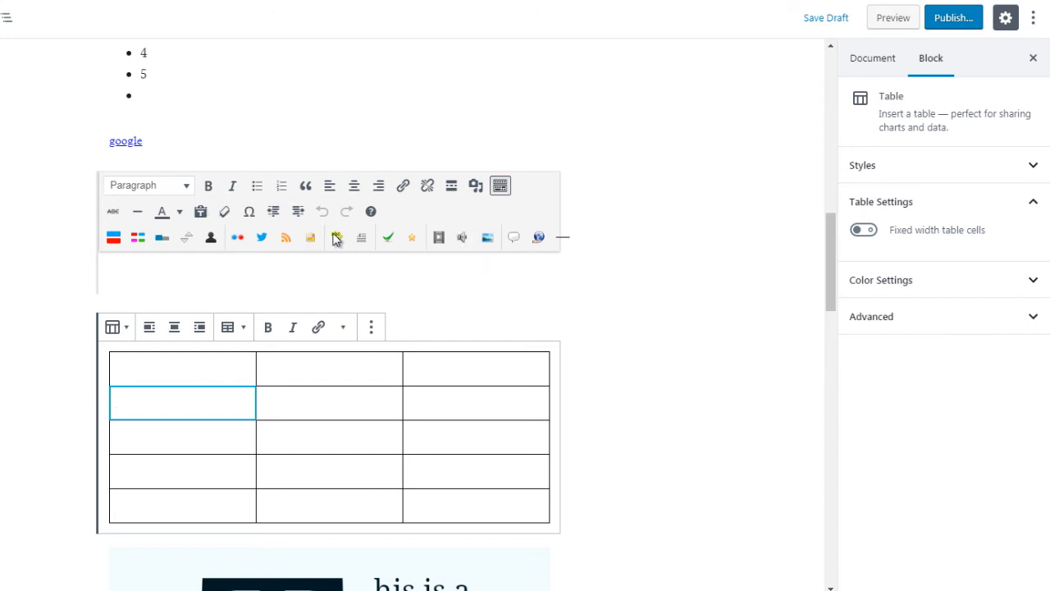
{"action": "left_click", "coordinate": [598, 357]}
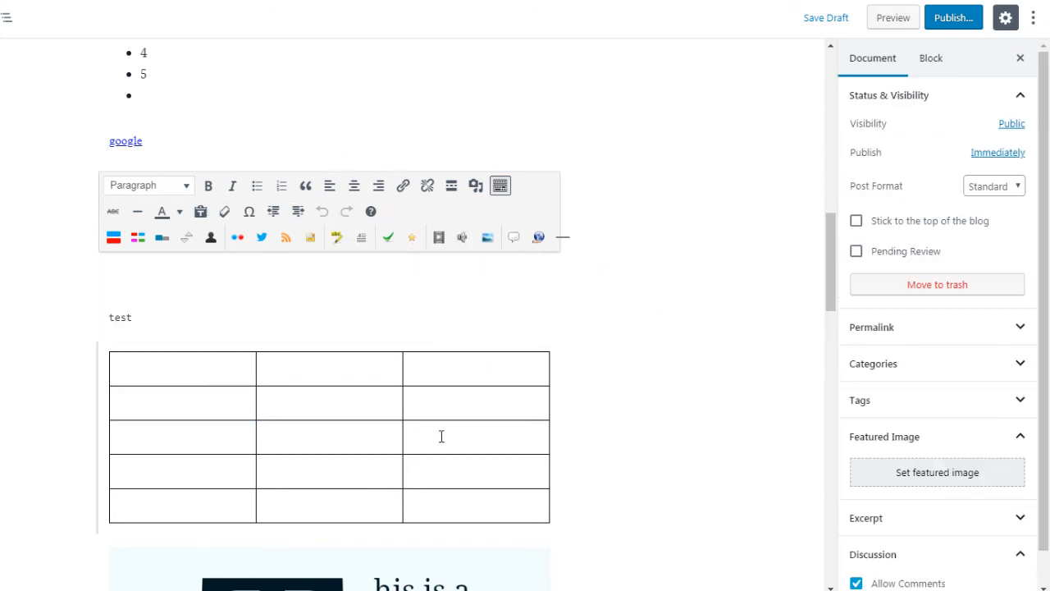
Insert a Verse block from the Formatting category between the preformatted "test" text and the table, and enter "test" in it
{"action": "mouse_move", "coordinate": [328, 338]}
{"action": "left_click", "coordinate": [329, 337]}
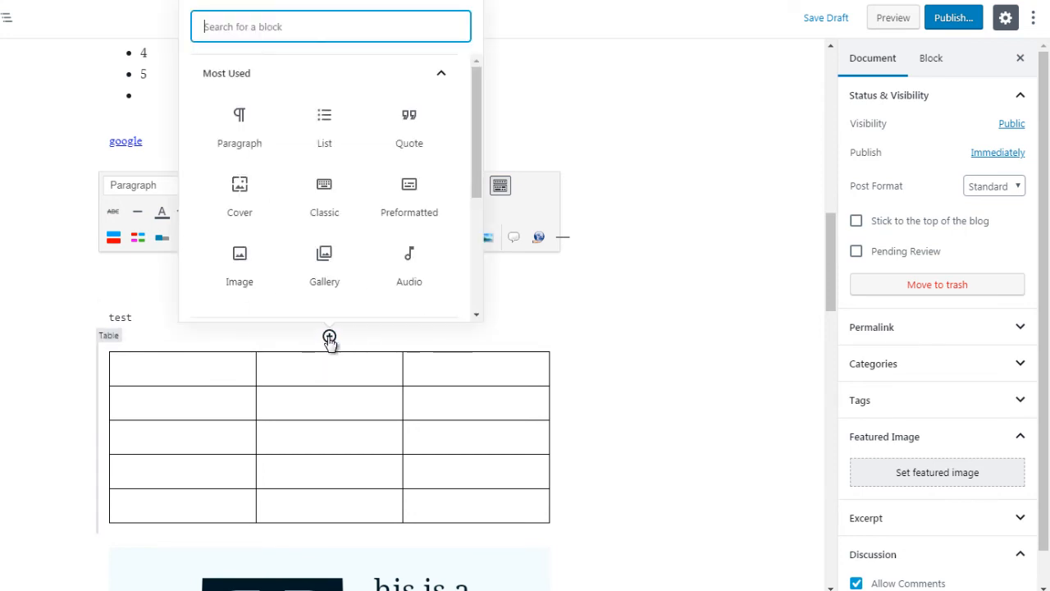
{"action": "left_click", "coordinate": [358, 78]}
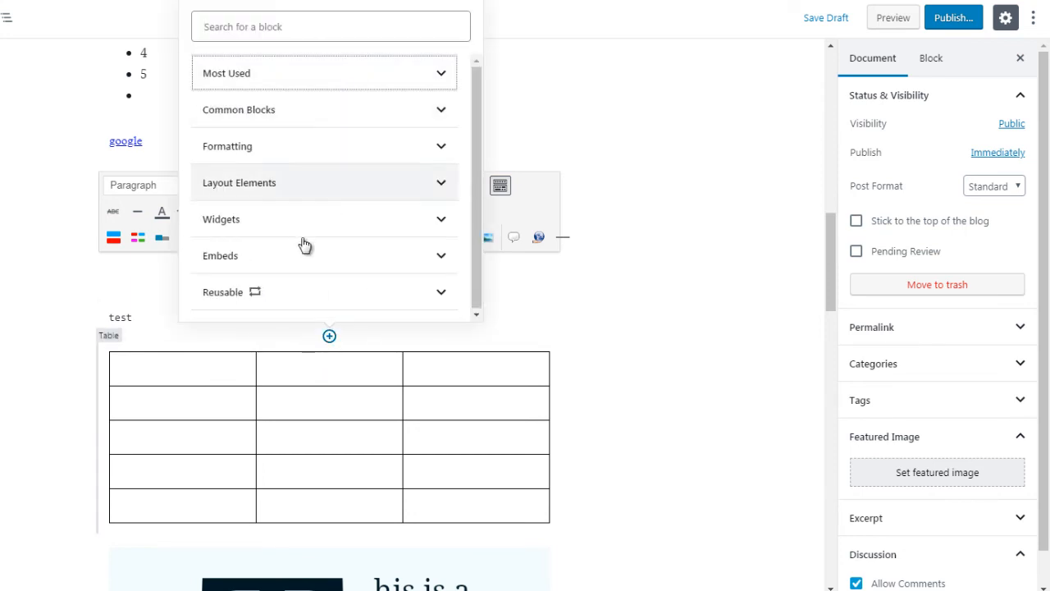
{"action": "left_click", "coordinate": [300, 152]}
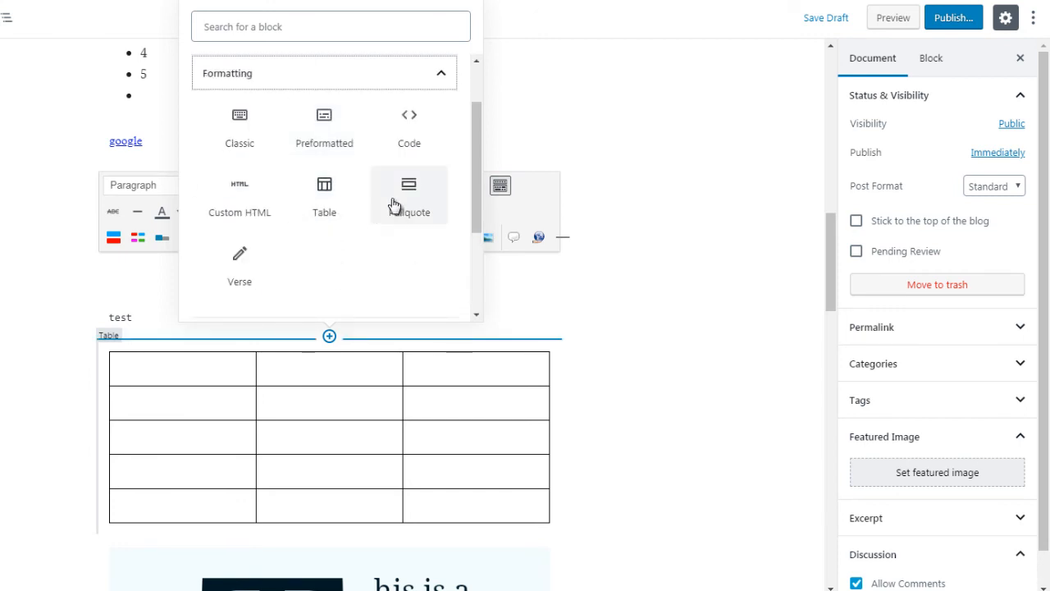
{"action": "left_click", "coordinate": [238, 267]}
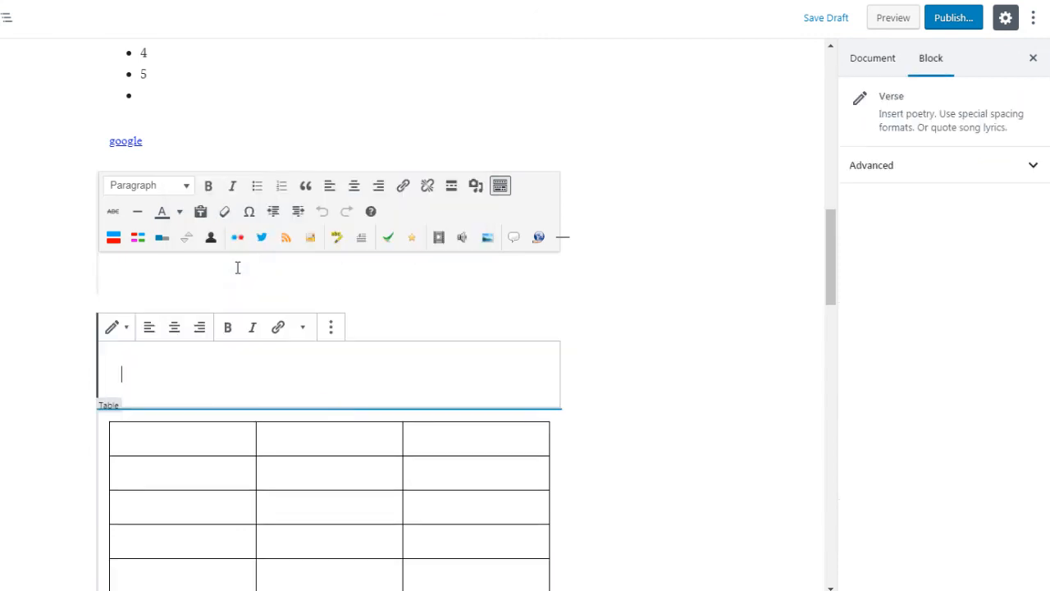
{"action": "type", "text": "test"}
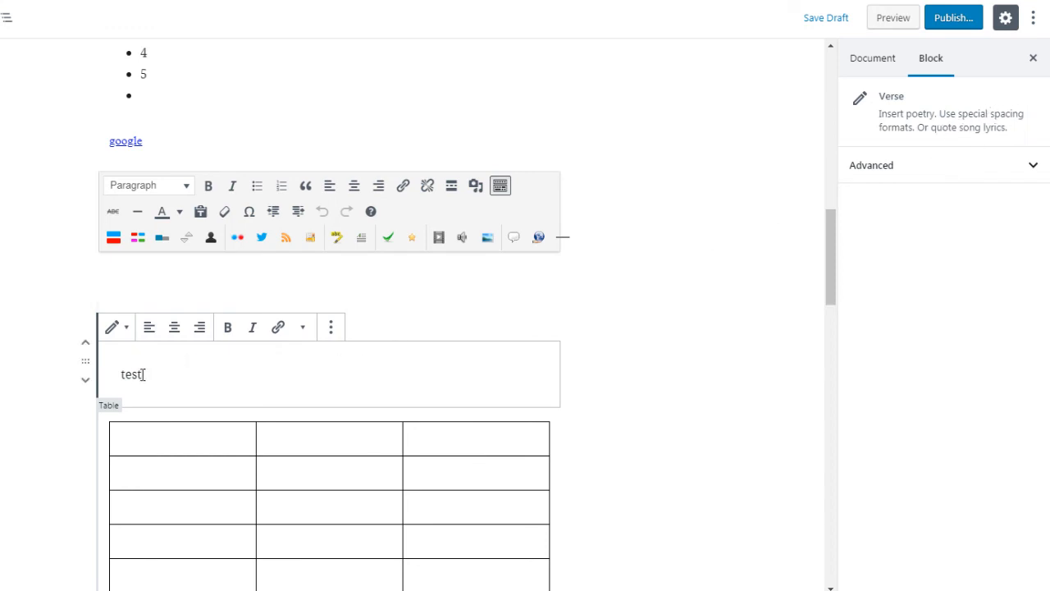
{"action": "left_click_drag", "start_coordinate": [143, 374], "coordinate": [120, 377]}
{"action": "left_click", "coordinate": [574, 351]}
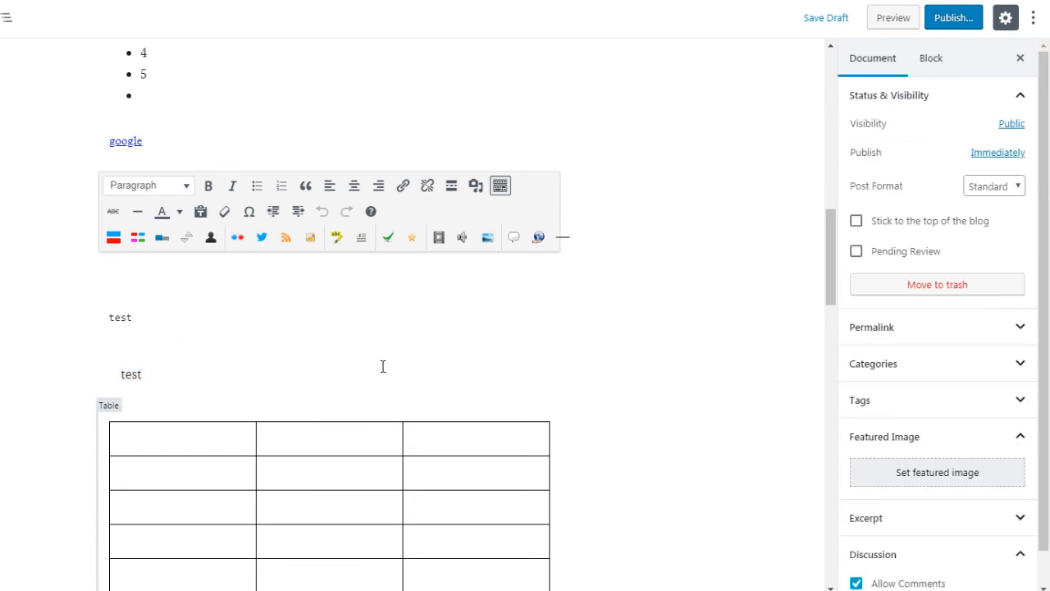
Insert a Pullquote block from the Formatting category between the verse and the table, with the quote text "this is a quote"
{"action": "left_click", "coordinate": [329, 405]}
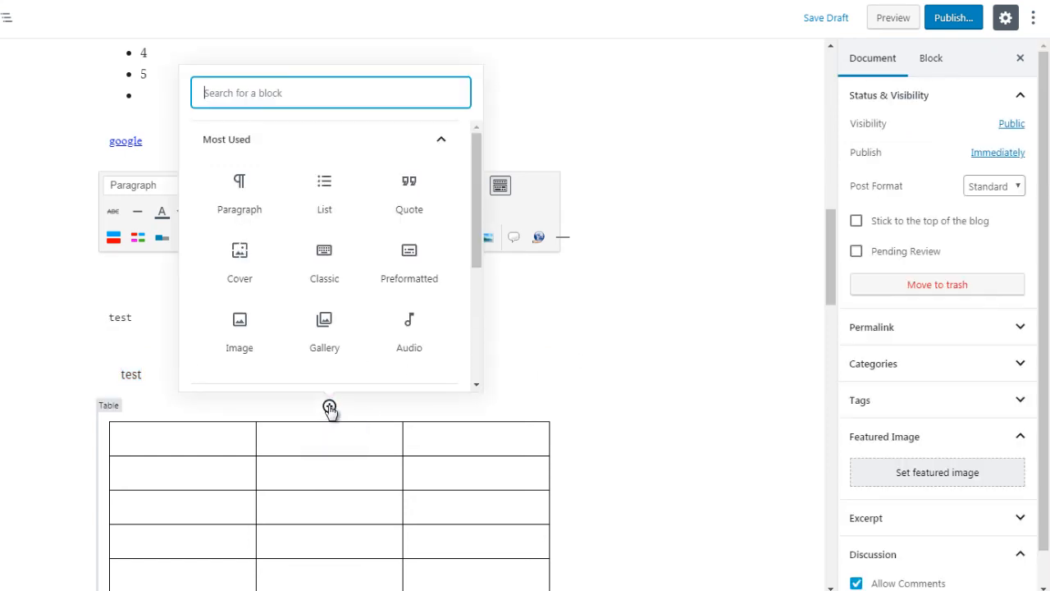
{"action": "left_click", "coordinate": [394, 148]}
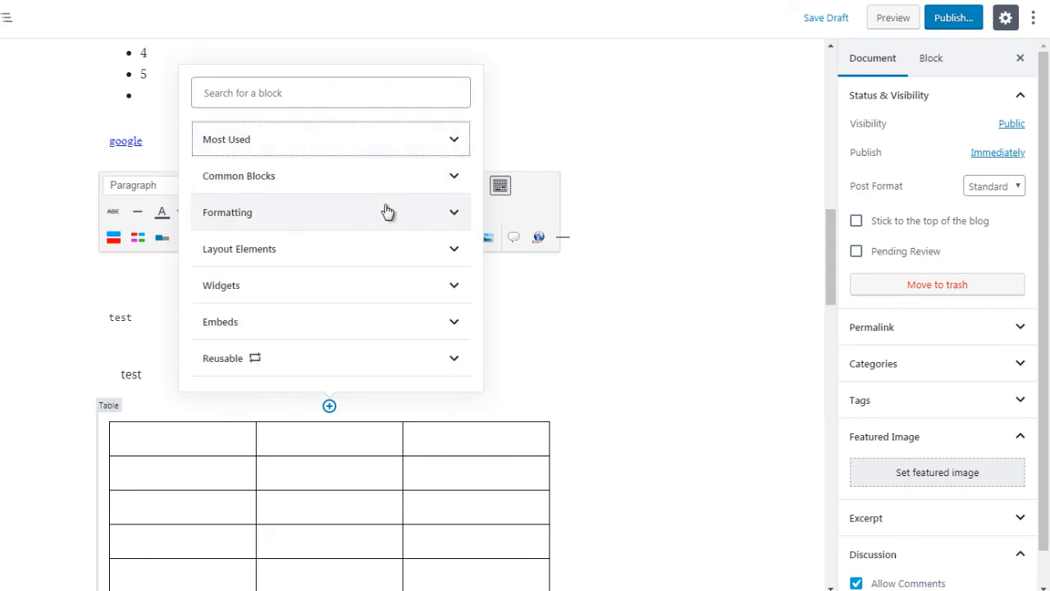
{"action": "left_click", "coordinate": [386, 211]}
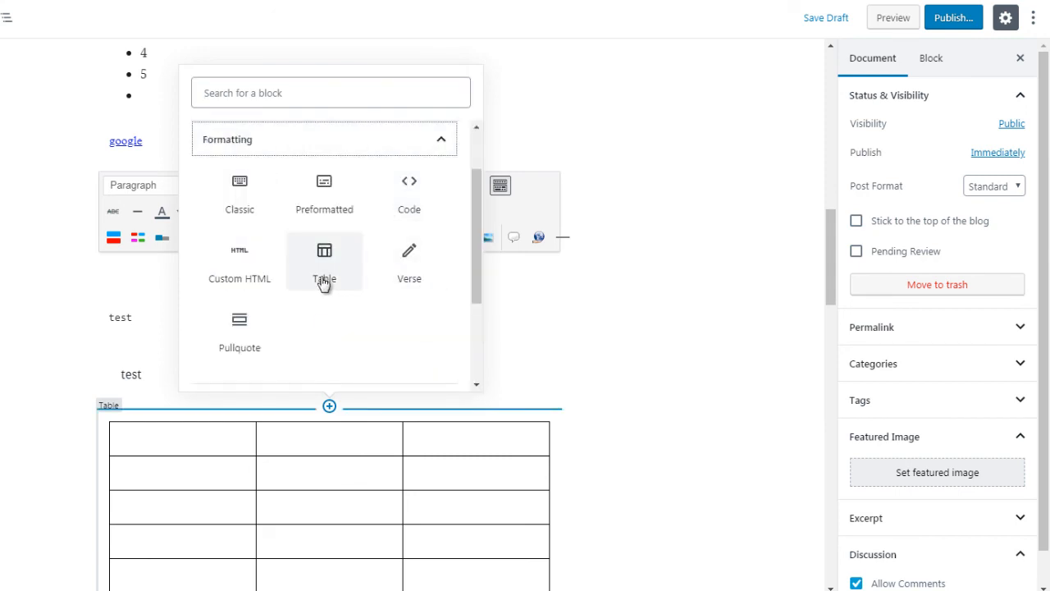
{"action": "left_click", "coordinate": [243, 345]}
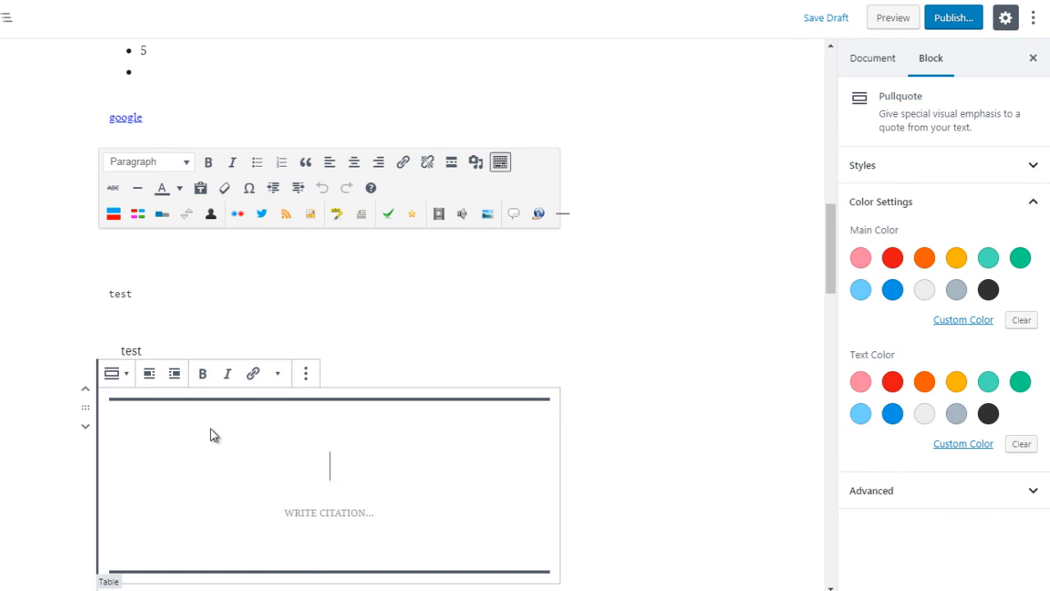
{"action": "type", "text": "this is a quote"}
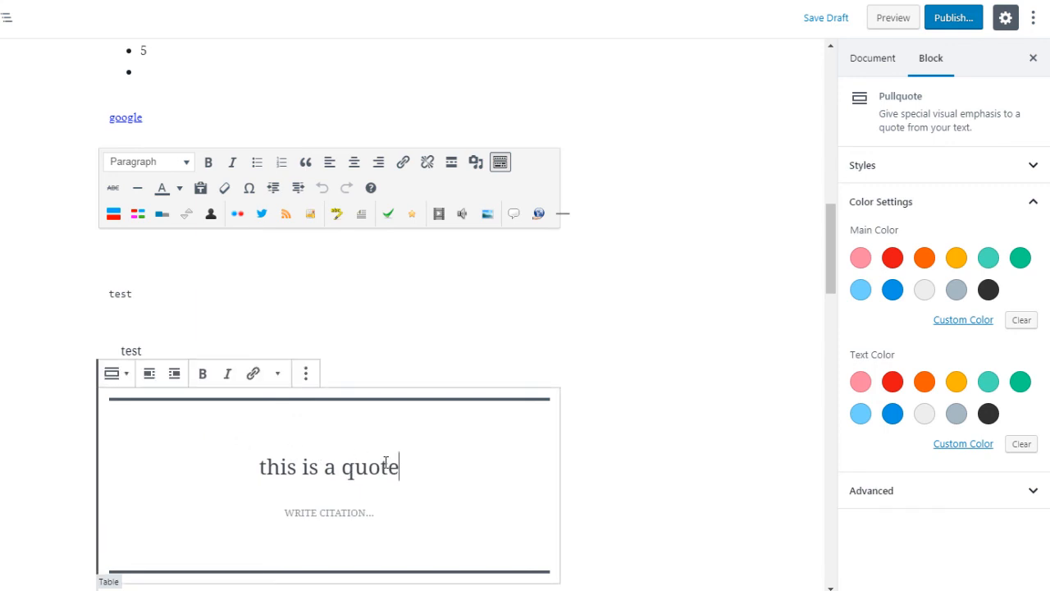
Try red, dark blue and black as the pullquote's main color, then return it to red
{"action": "left_click", "coordinate": [894, 259]}
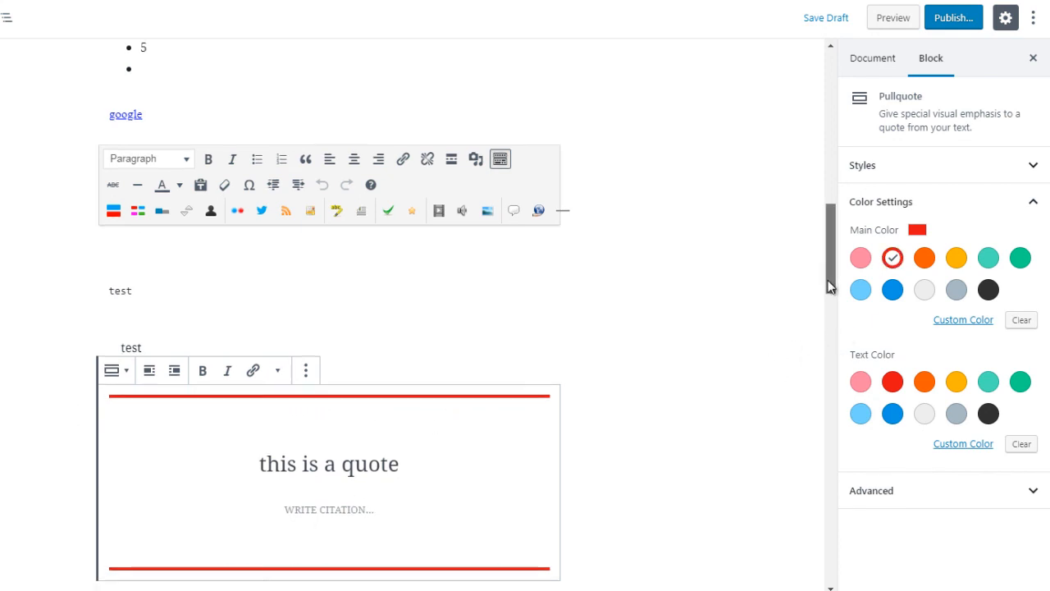
{"action": "left_click_drag", "start_coordinate": [827, 264], "coordinate": [827, 286]}
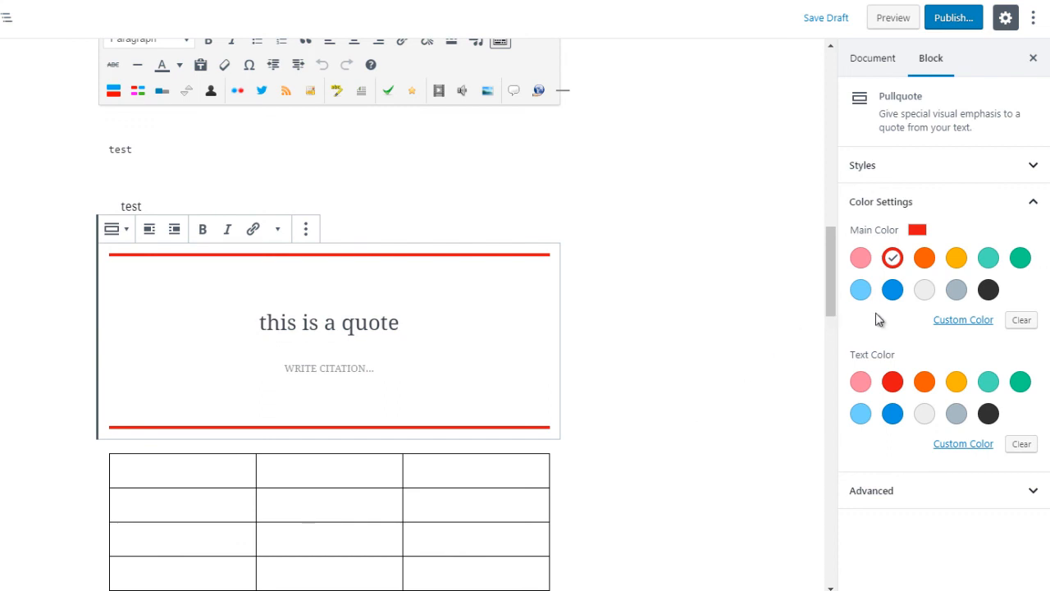
{"action": "left_click", "coordinate": [892, 291]}
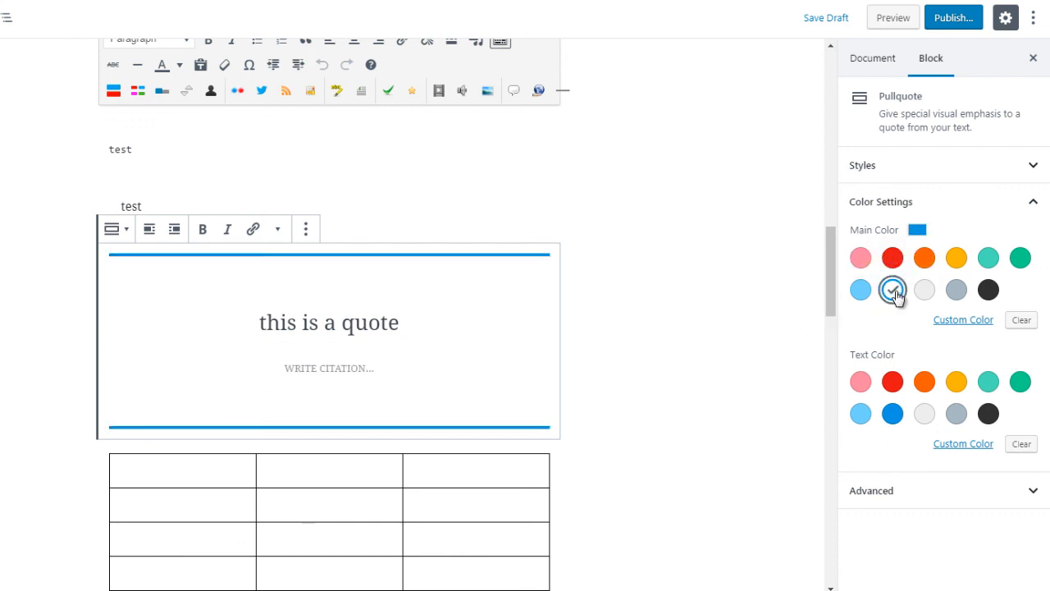
{"action": "left_click", "coordinate": [988, 292]}
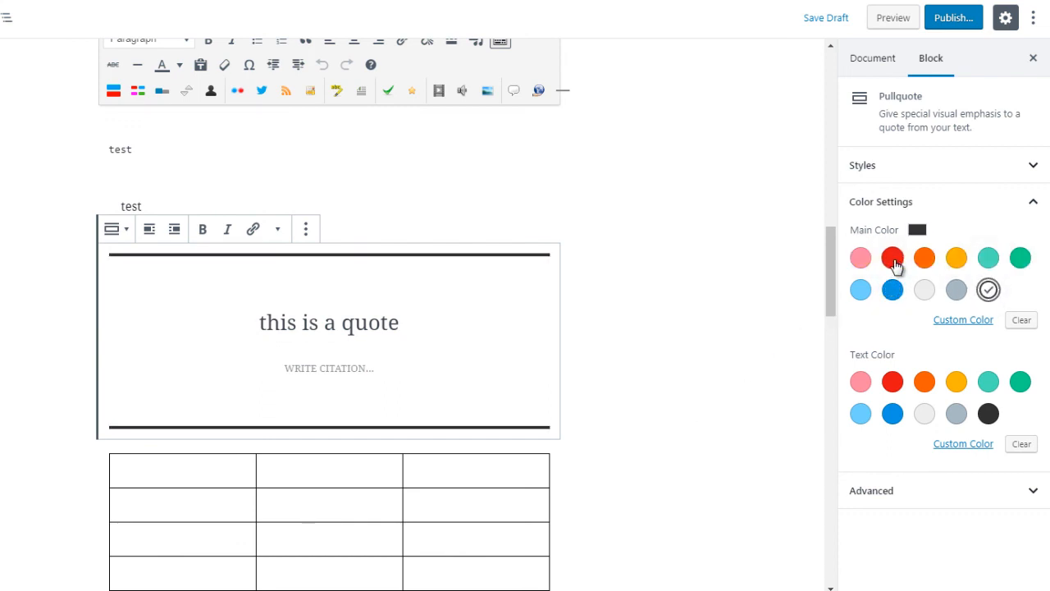
{"action": "left_click", "coordinate": [892, 257]}
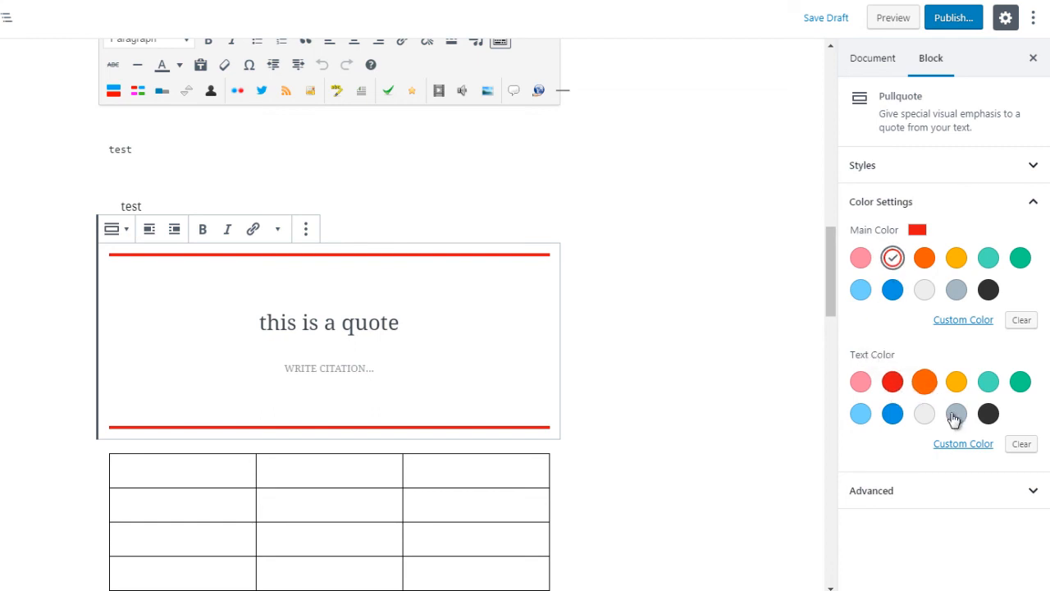
Try black, gray, orange and dark green as the pullquote's text color
{"action": "left_click", "coordinate": [988, 414]}
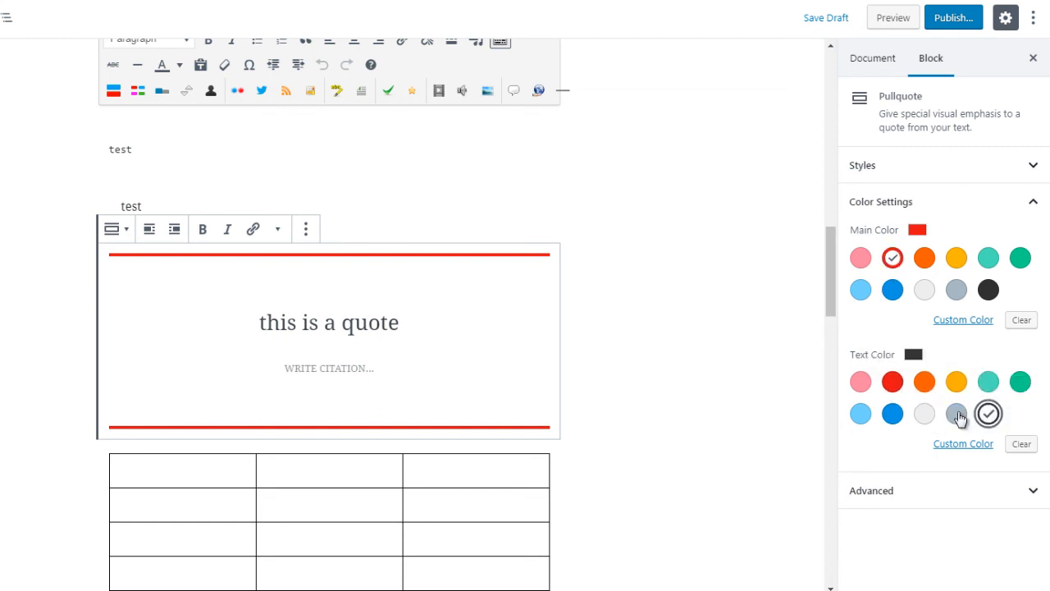
{"action": "left_click", "coordinate": [957, 416]}
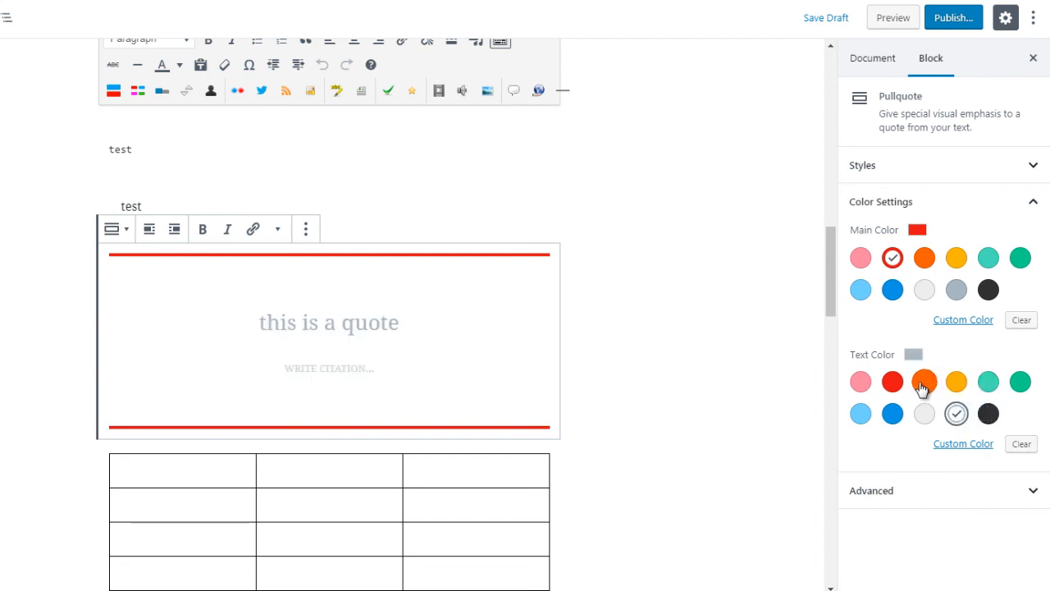
{"action": "left_click", "coordinate": [922, 389]}
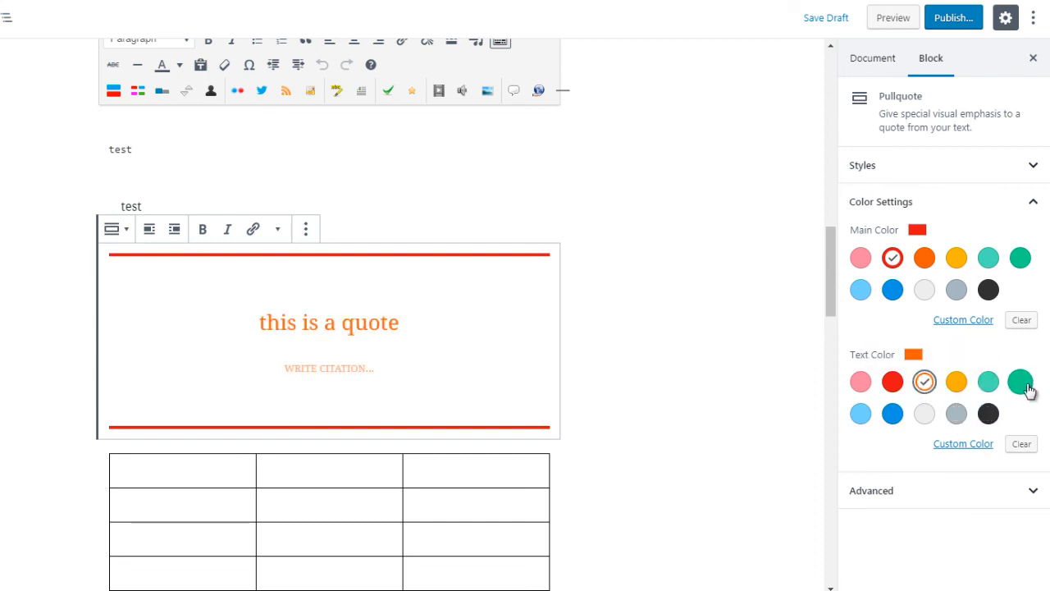
{"action": "left_click", "coordinate": [1026, 387]}
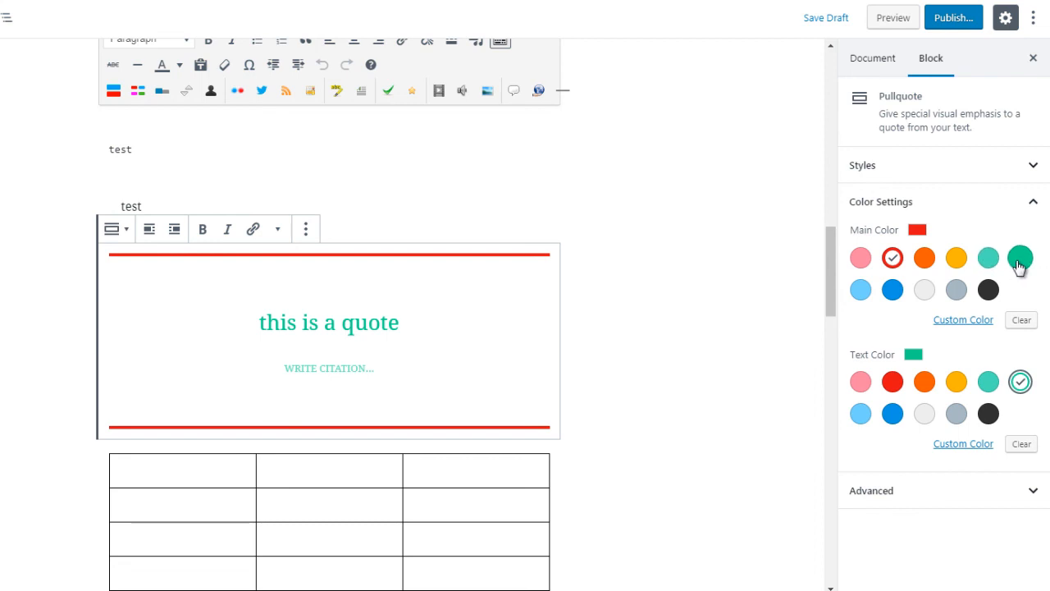
Set the pullquote's main color to dark green and, after trying red, its text color to dark blue
{"action": "left_click", "coordinate": [1017, 261]}
{"action": "left_click", "coordinate": [894, 384]}
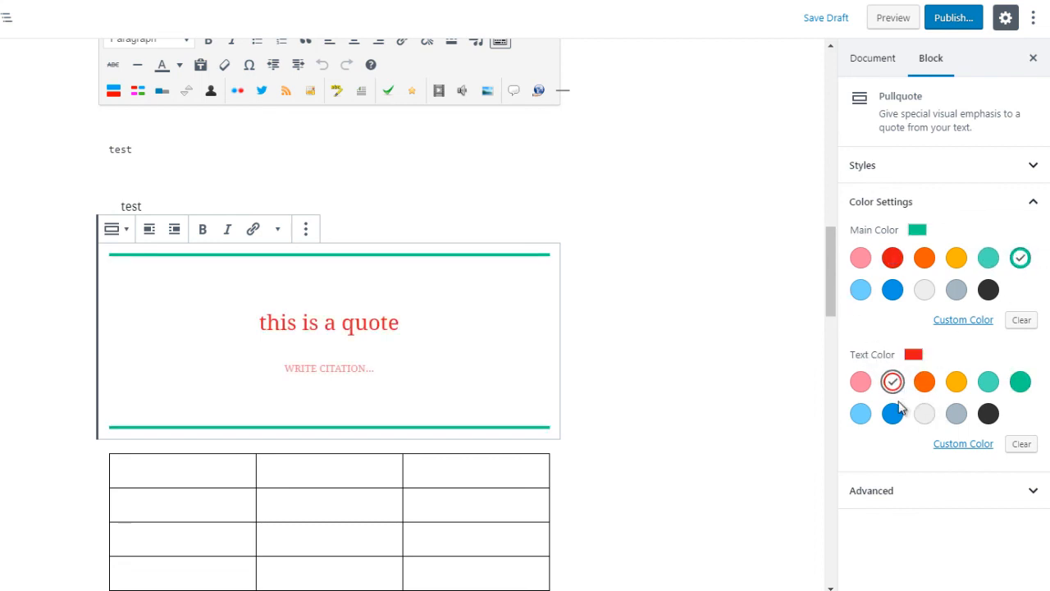
{"action": "left_click", "coordinate": [892, 413]}
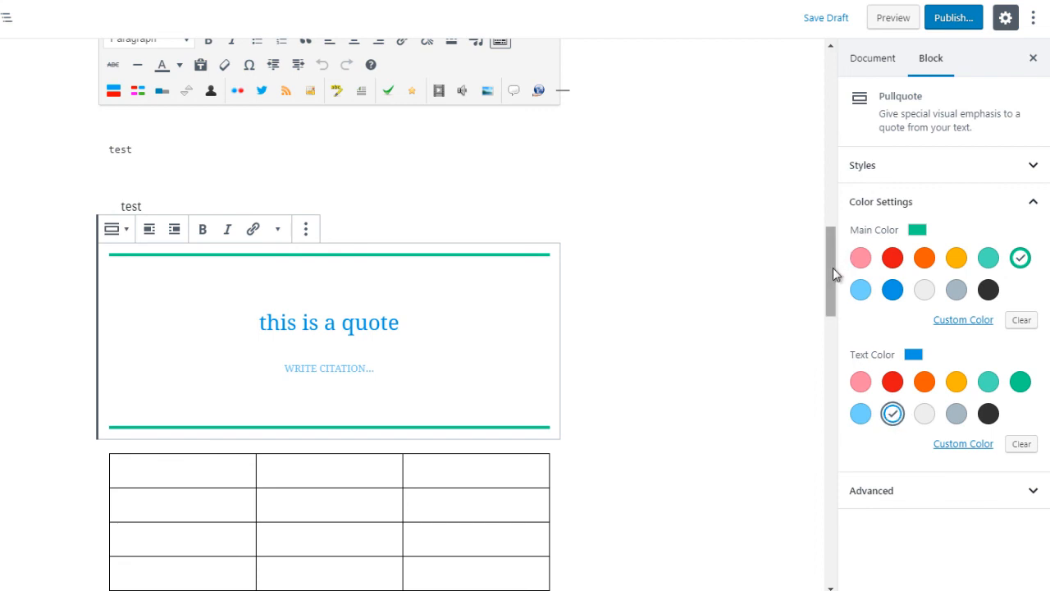
{"action": "scroll", "coordinate": [834, 269], "scroll_direction": "down", "scroll_amount": 1}
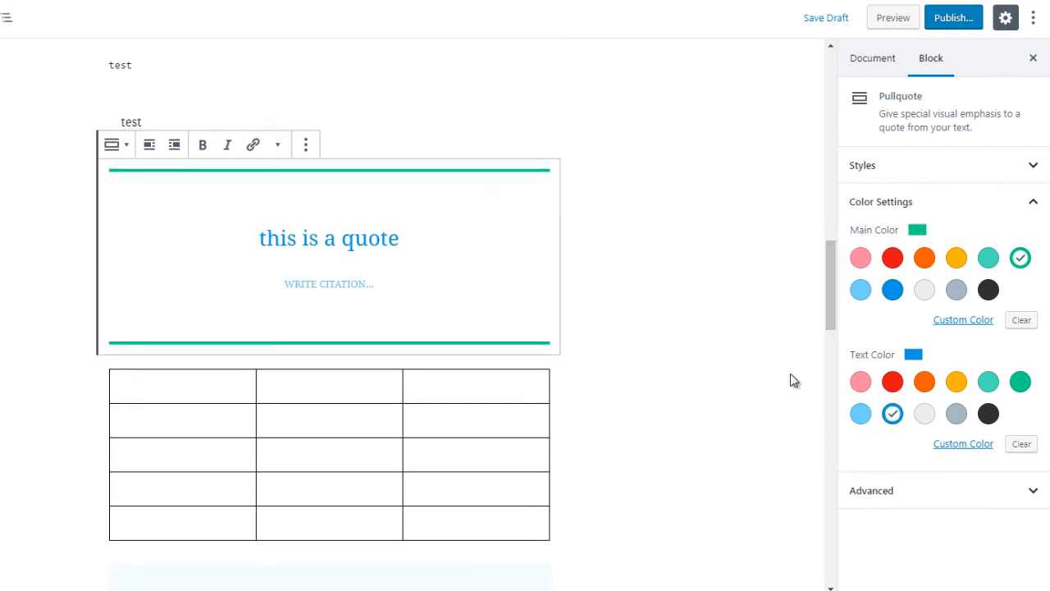